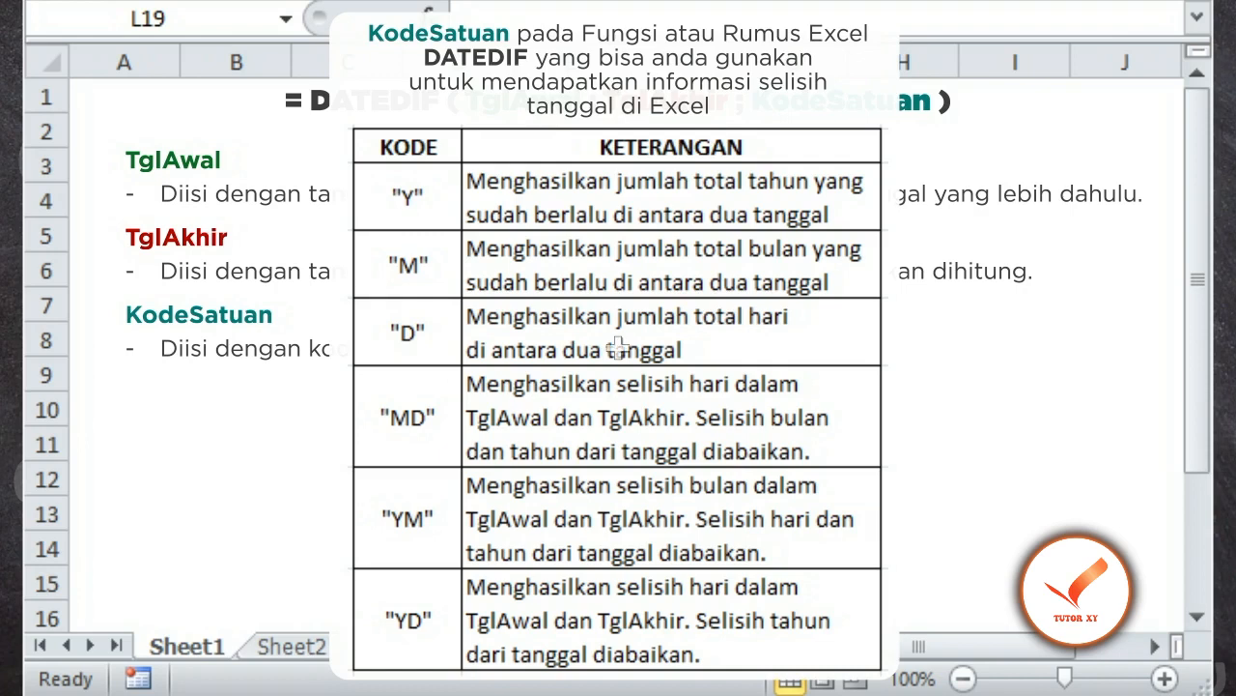
# Step: On Sheet2, enter =DATEDIF(A4;B4;"Y") in cell C4 to calculate the total years between the start and end dates
pyautogui.click(314, 628)
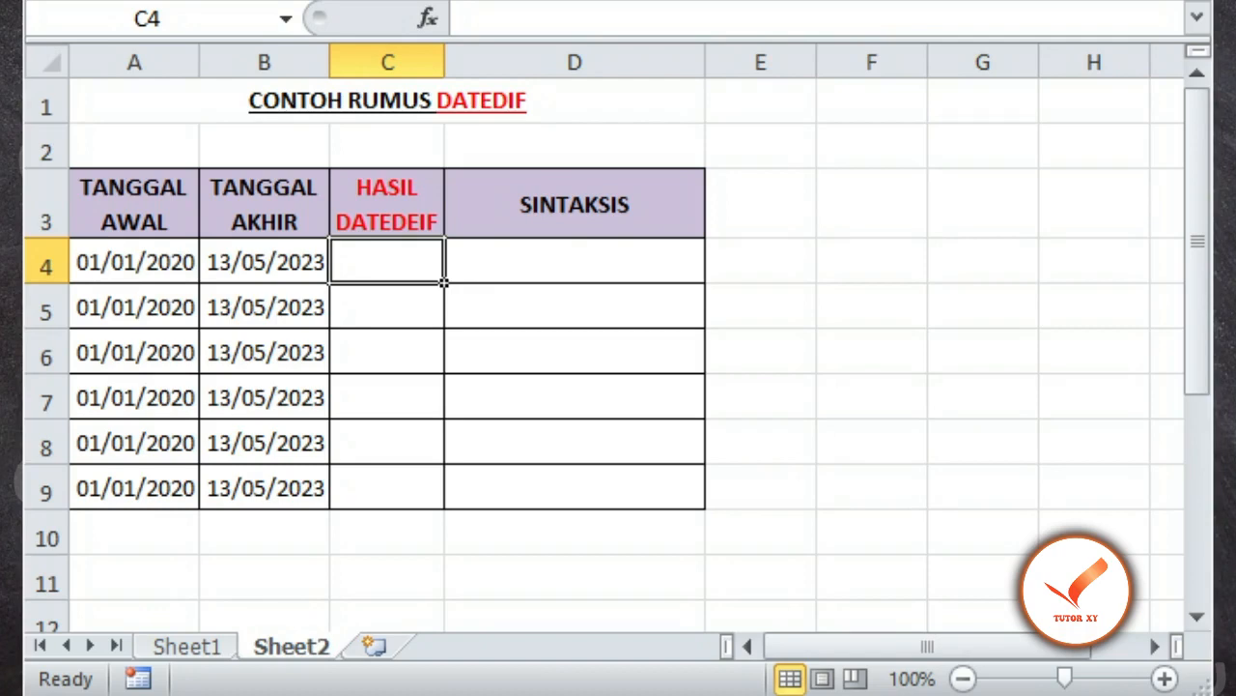
pyautogui.write('=')
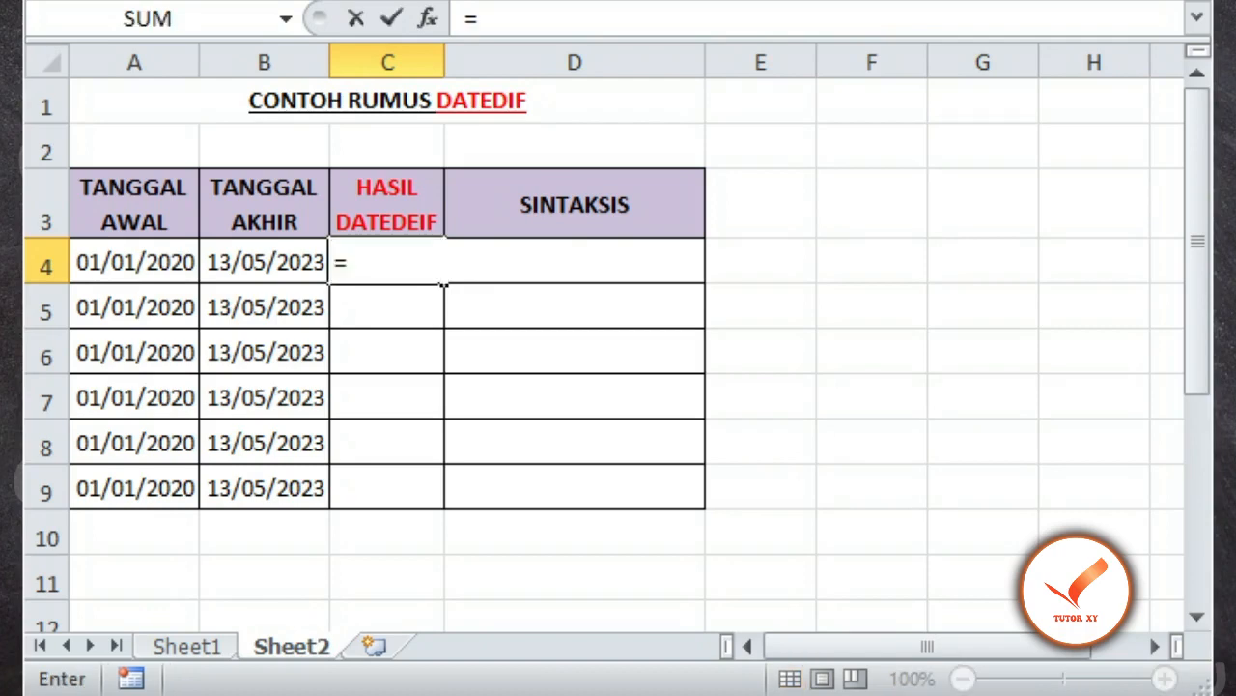
pyautogui.write('DATEDIF(')
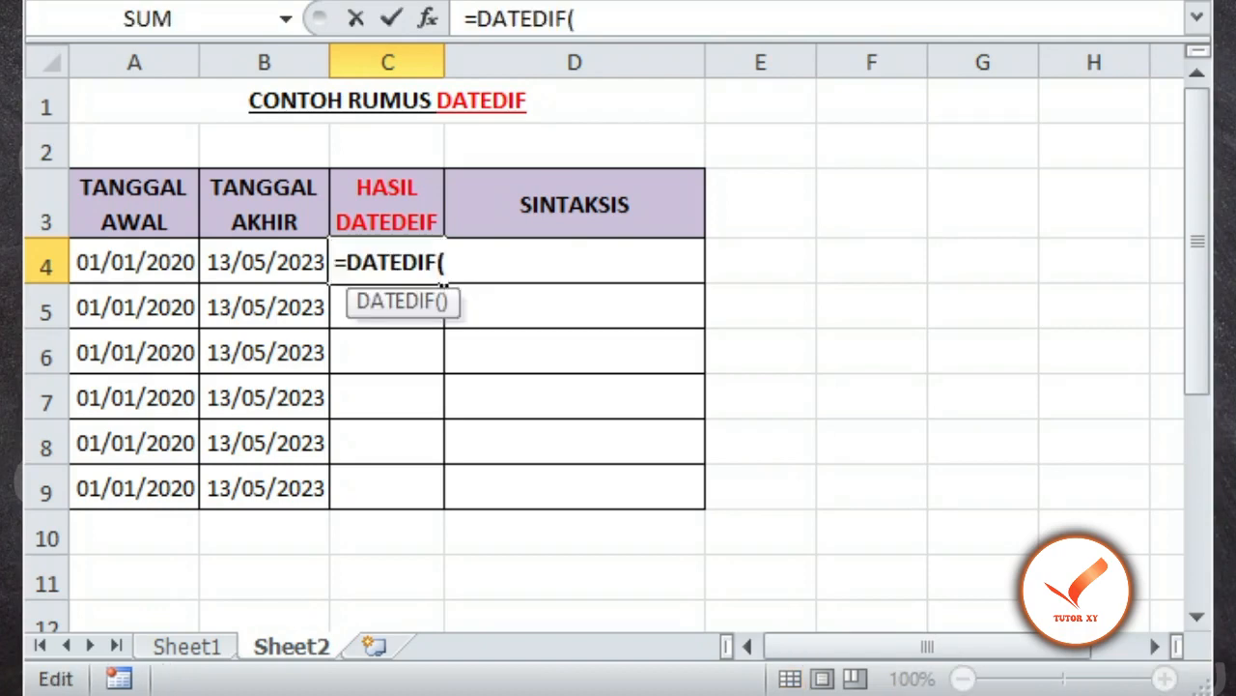
pyautogui.press('Left')
pyautogui.press('Left')
pyautogui.write(';')
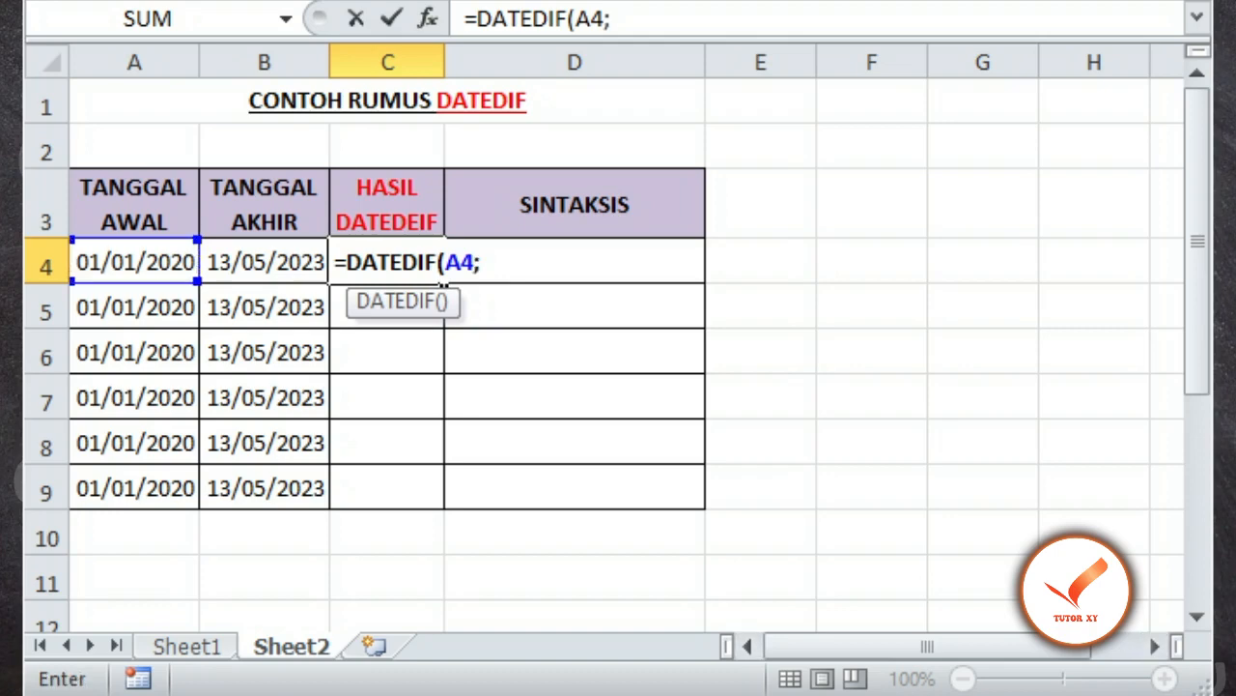
pyautogui.press('Left')
pyautogui.write(';')
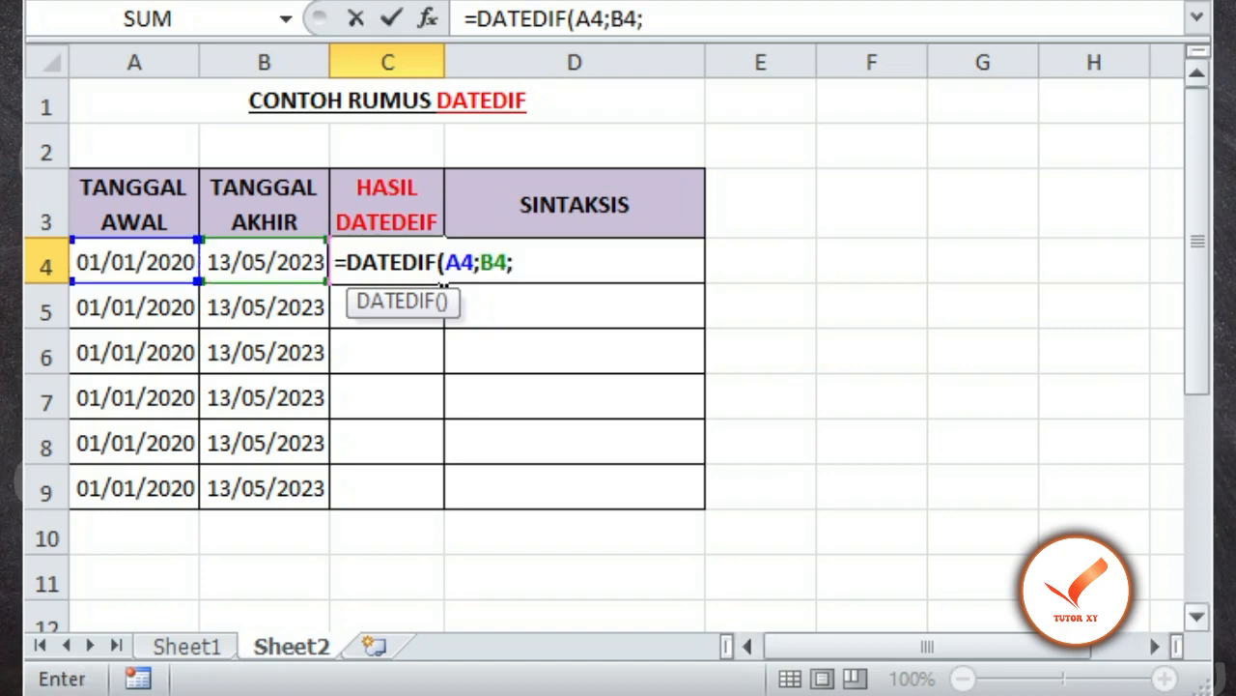
pyautogui.write('"')
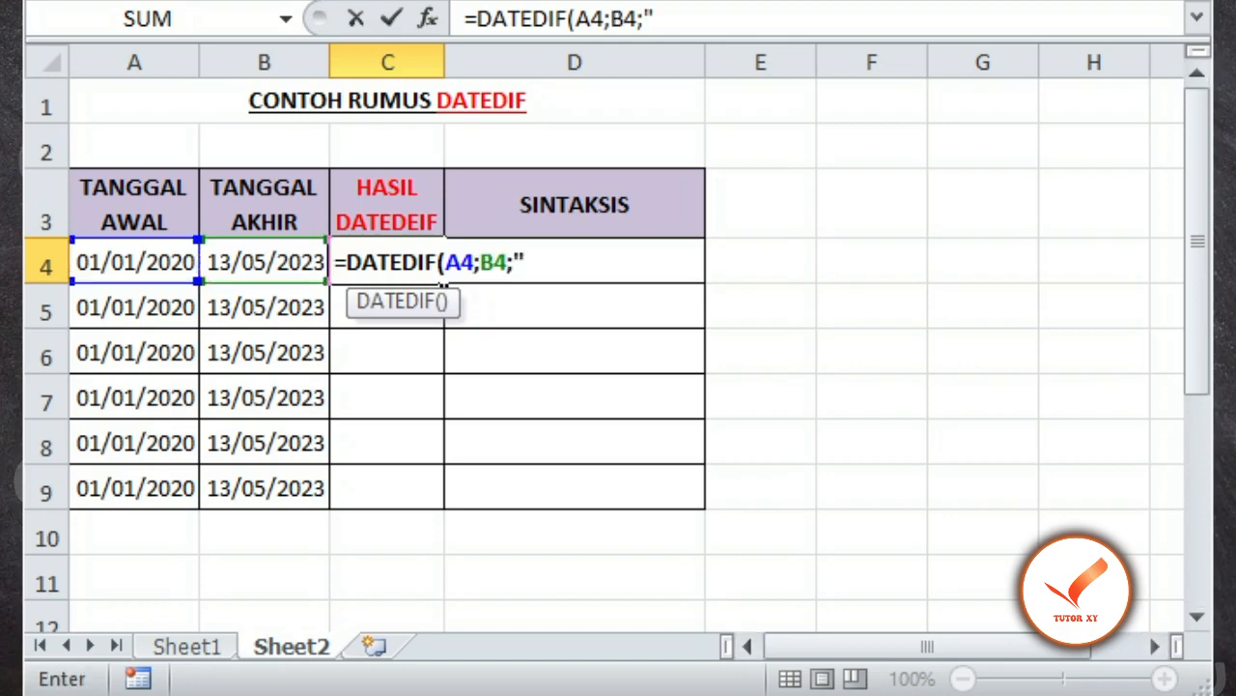
pyautogui.write('Y"')
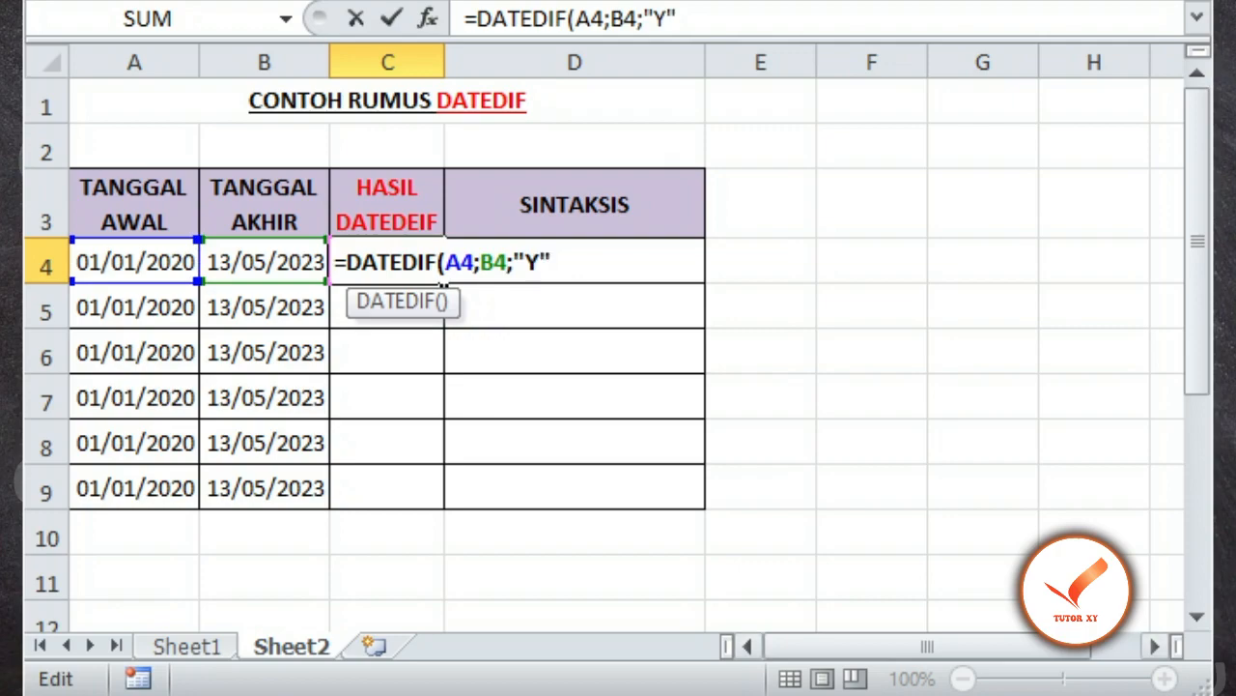
pyautogui.write(')')
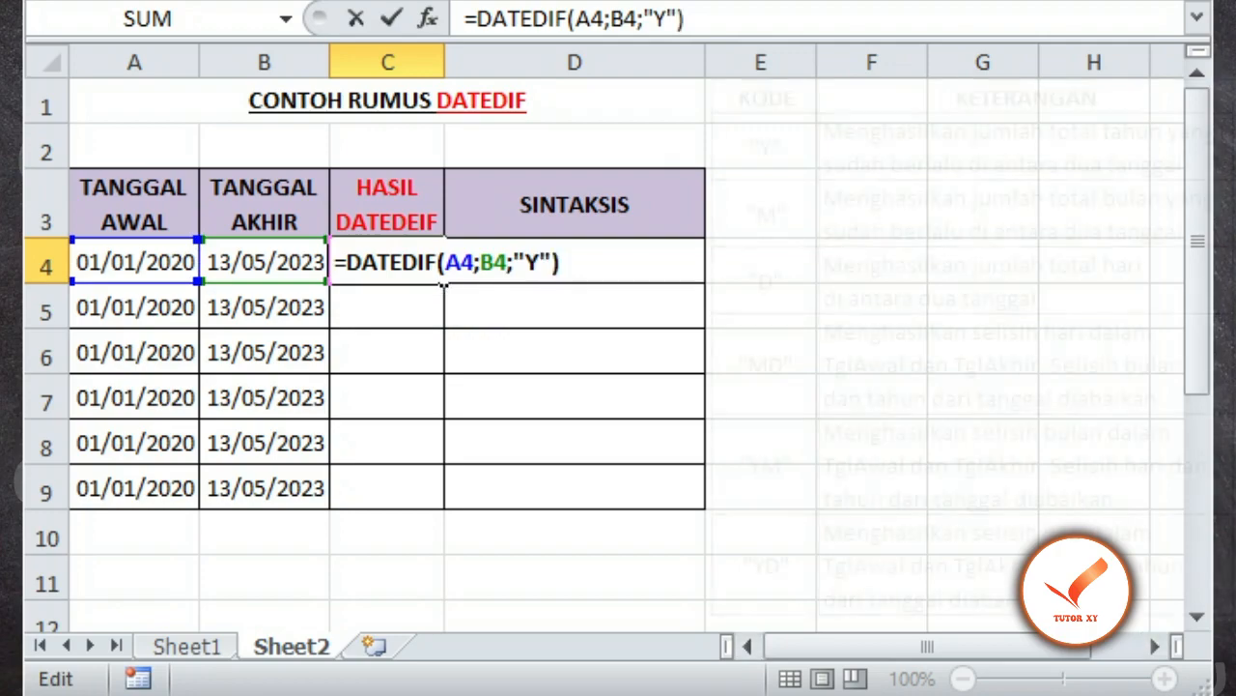
pyautogui.press('Return')
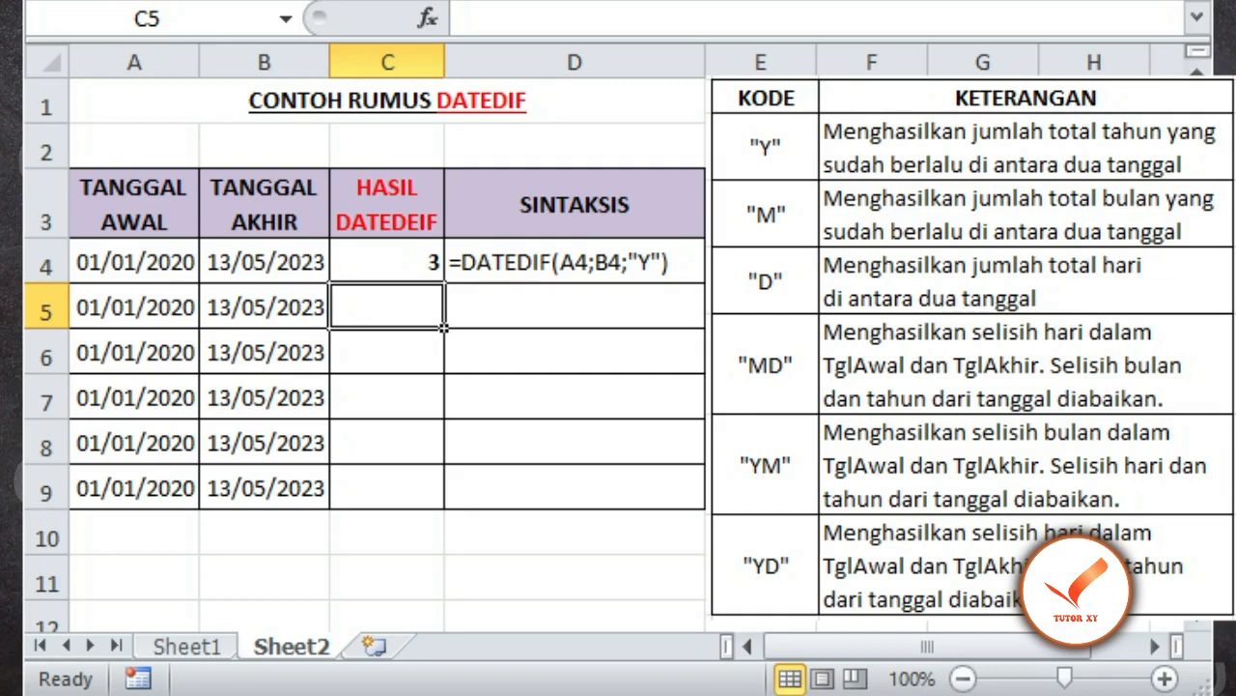
# Step: Enter =DATEDIF(A5;B5;"M") in cell C5 to calculate the total months between the two dates
pyautogui.write('=')
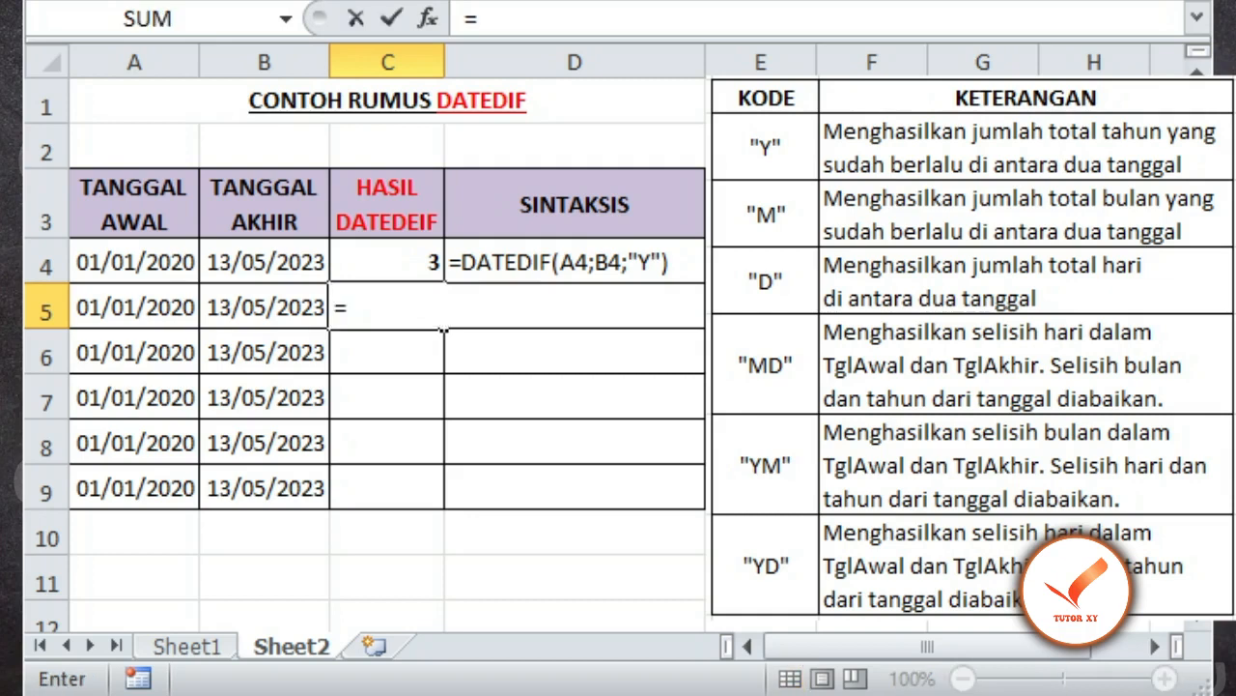
pyautogui.write('DATEDIF(')
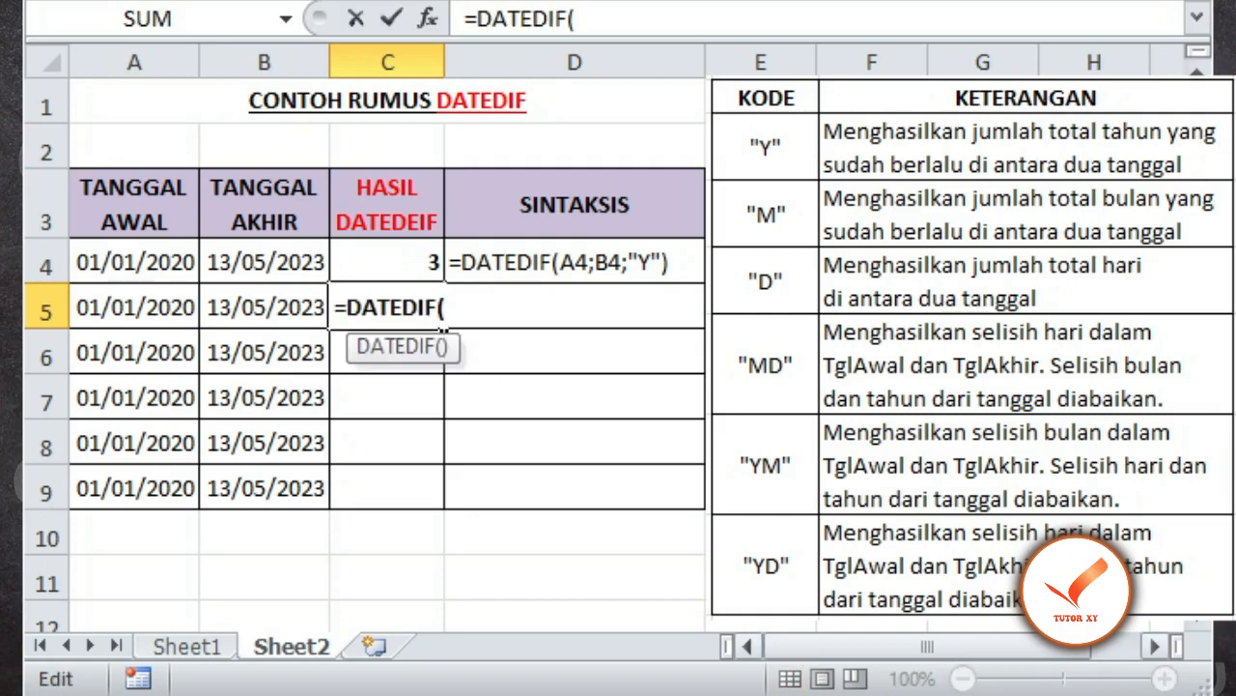
pyautogui.click(134, 307)
pyautogui.write(';')
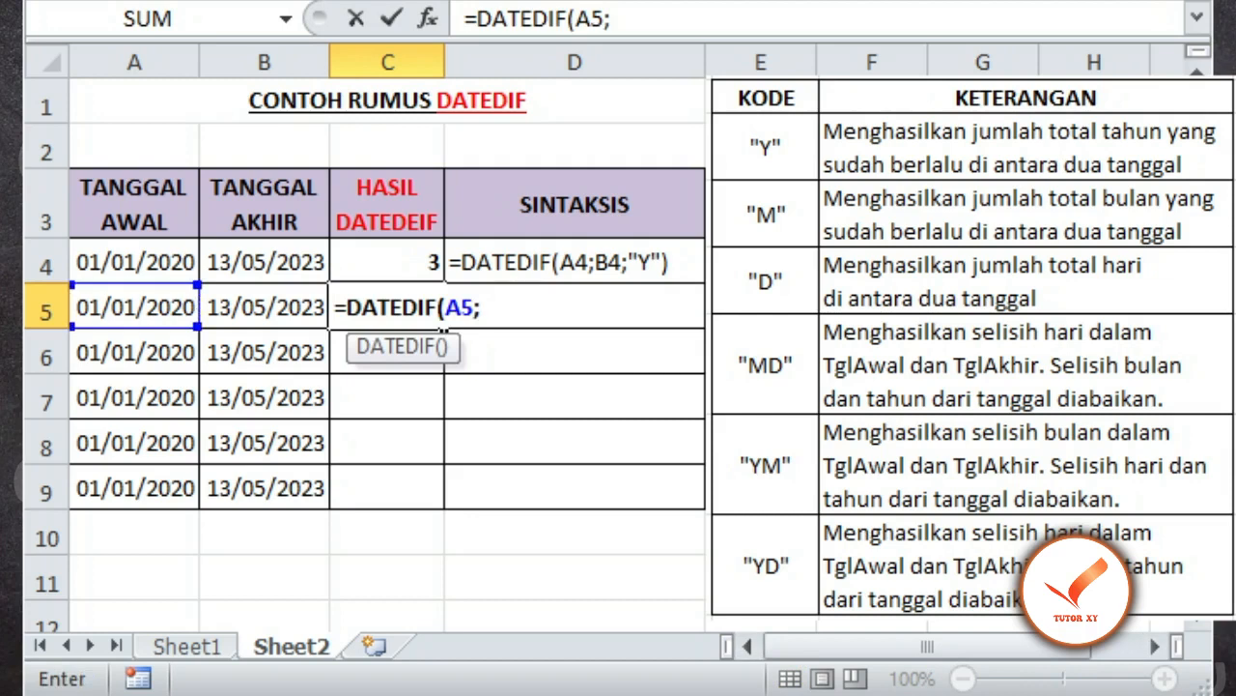
pyautogui.click(264, 307)
pyautogui.write(';')
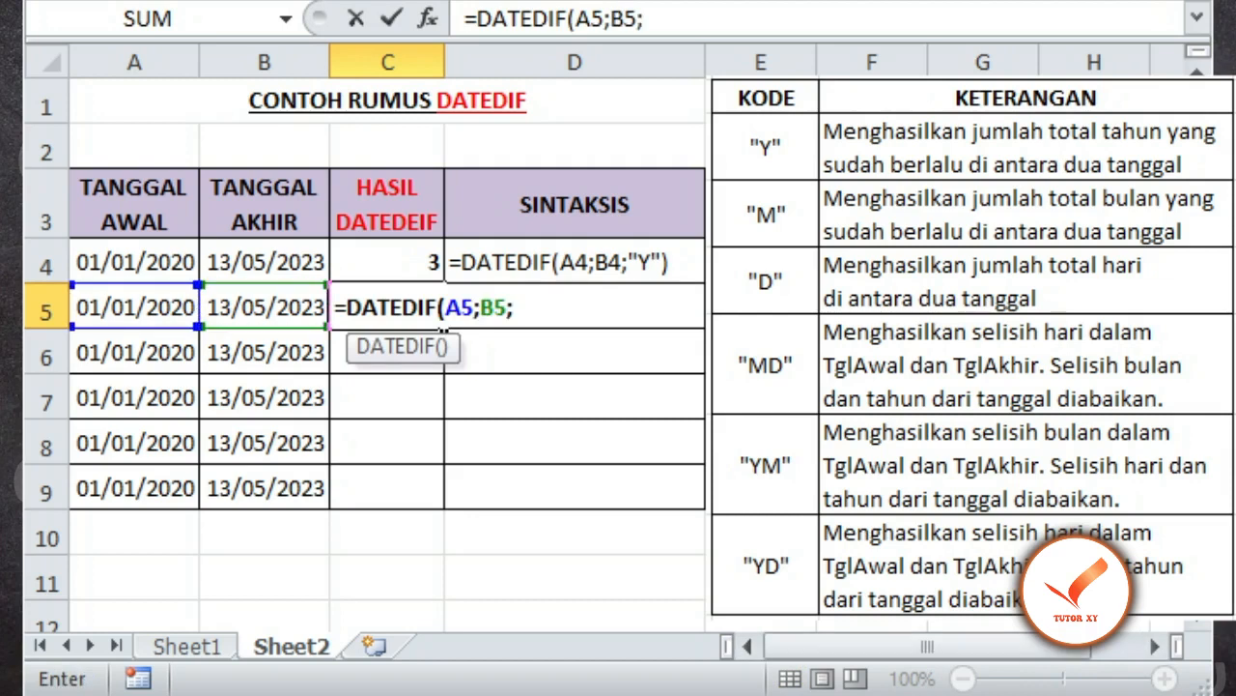
pyautogui.write('"M')
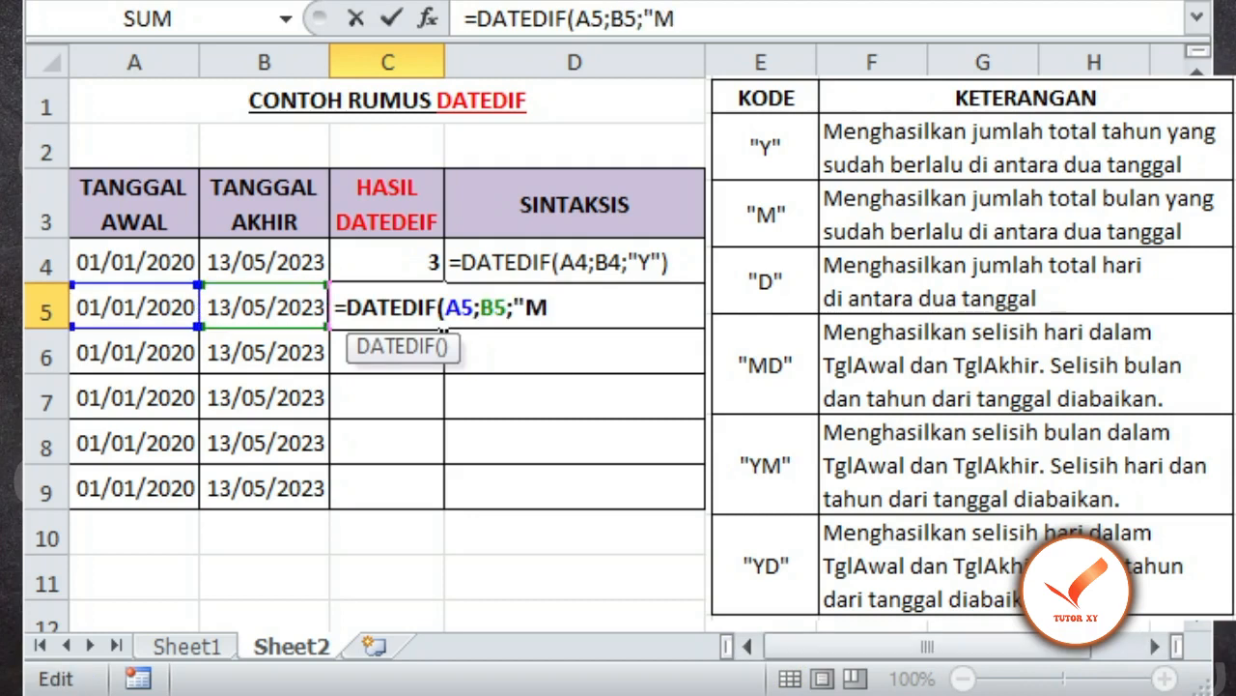
pyautogui.write('")')
pyautogui.press('Return')
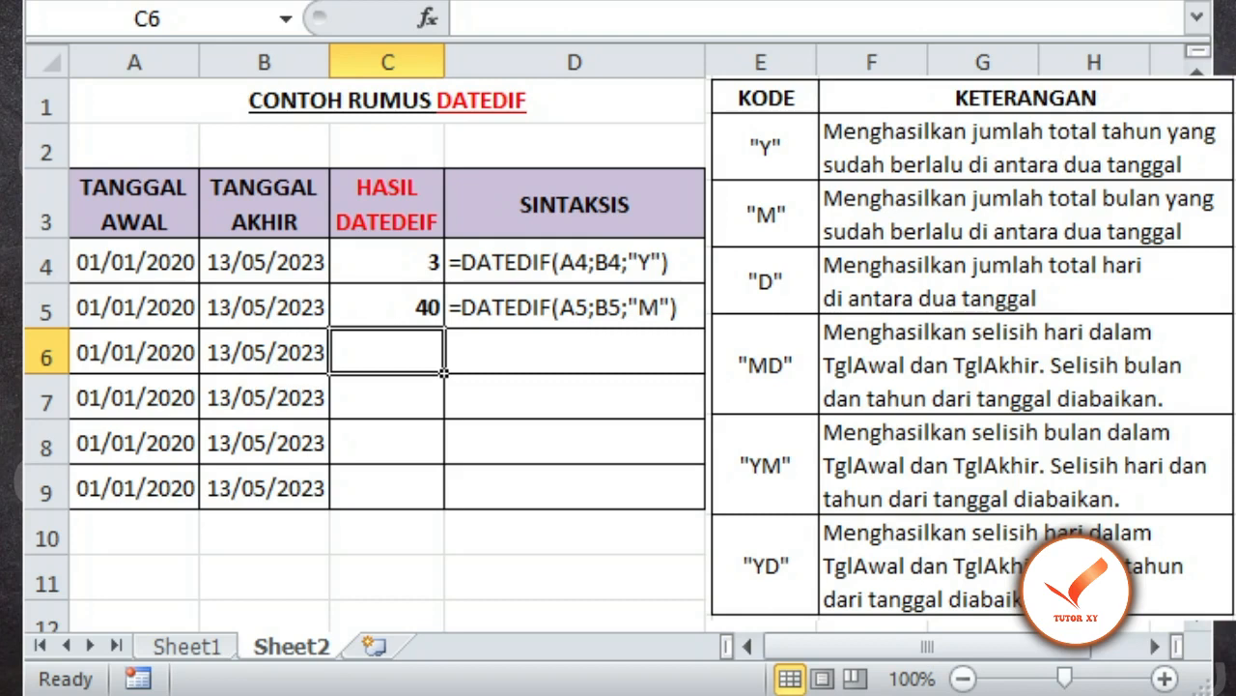
# Step: Enter =DATEDIF(A6;B6;"D") in cell C6 to calculate the total days between the two dates
pyautogui.write('=')
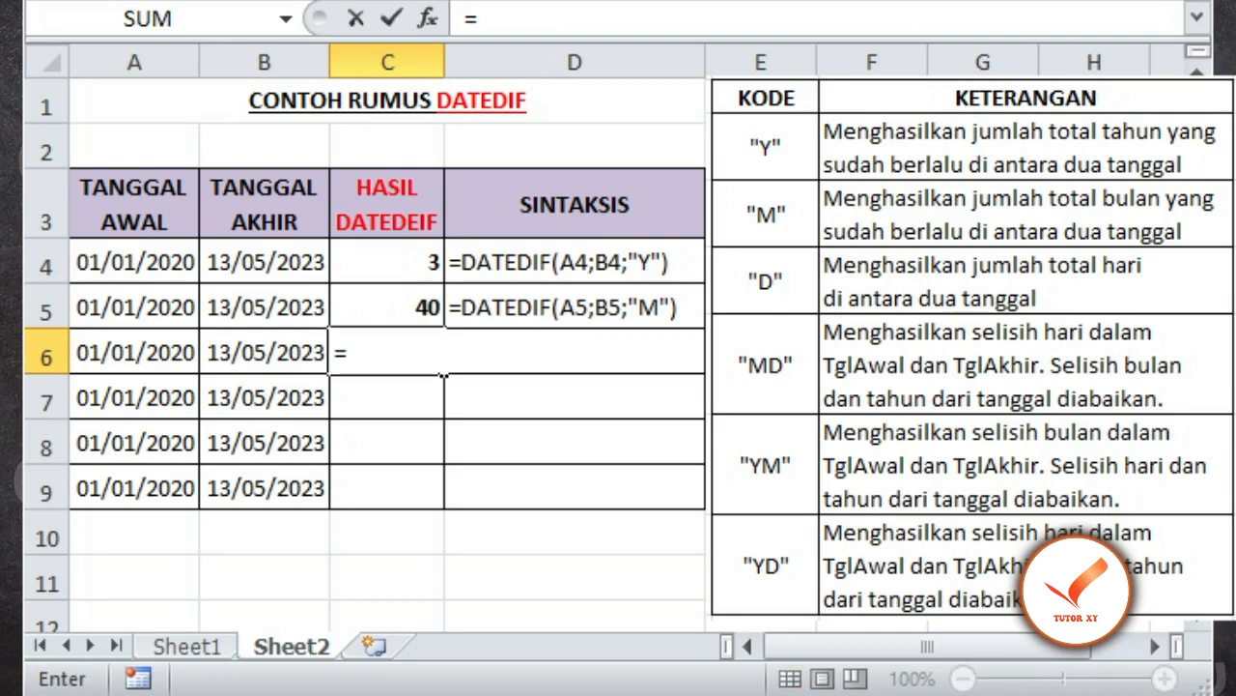
pyautogui.write('DATEDIF(')
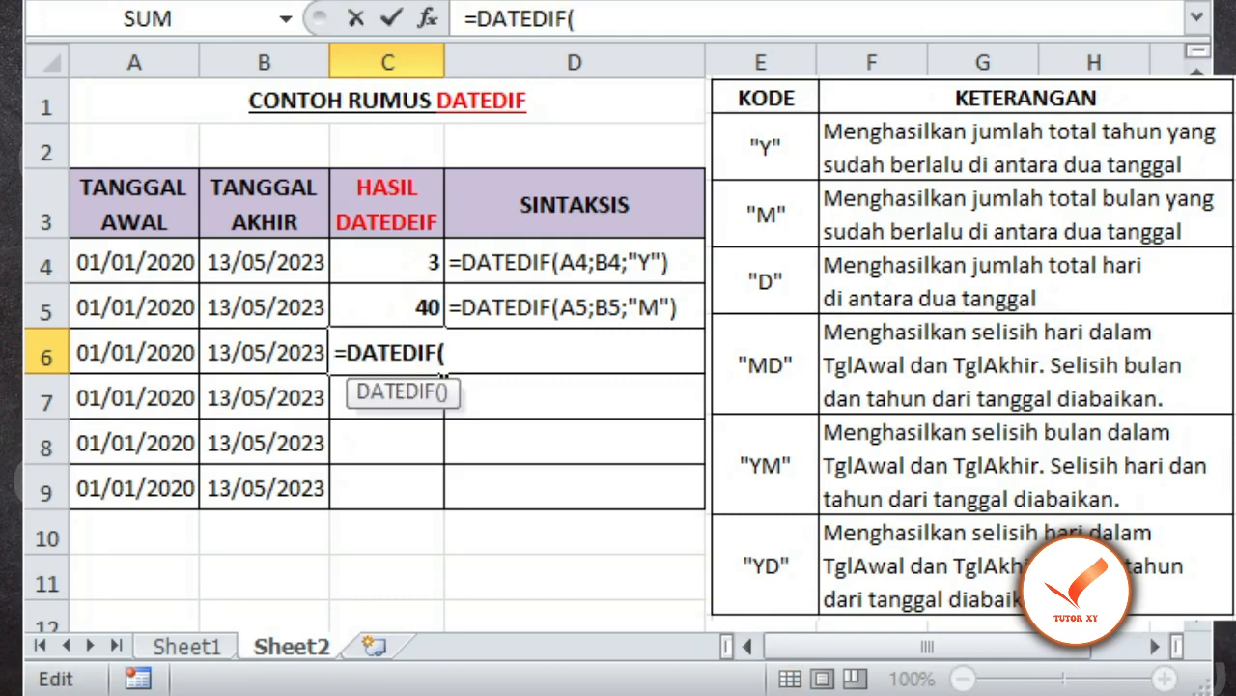
pyautogui.click(135, 353)
pyautogui.write(';')
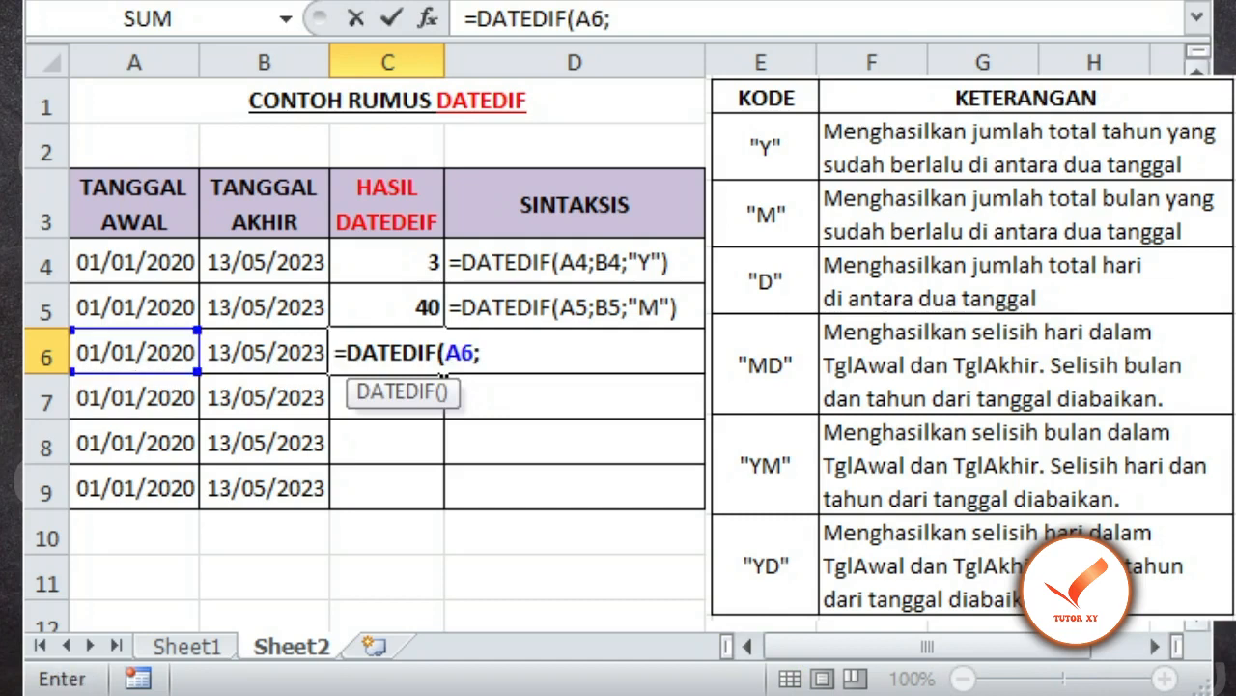
pyautogui.click(264, 352)
pyautogui.write(';')
pyautogui.write('"D')
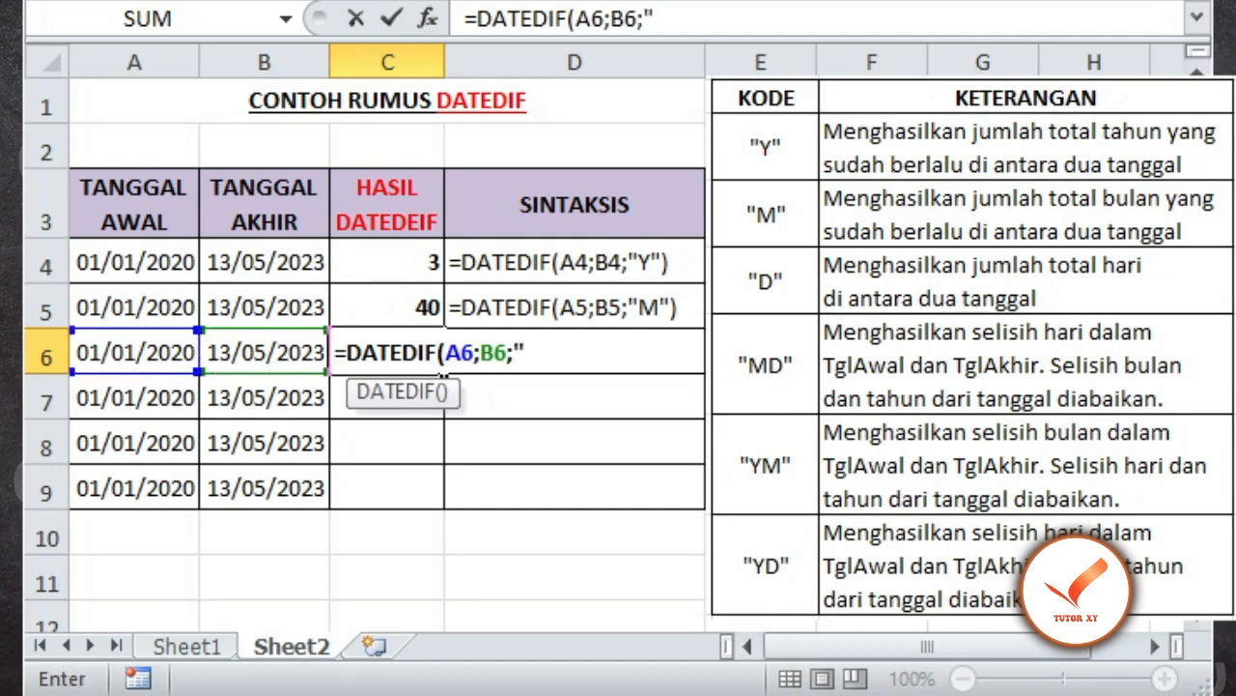
pyautogui.write('"')
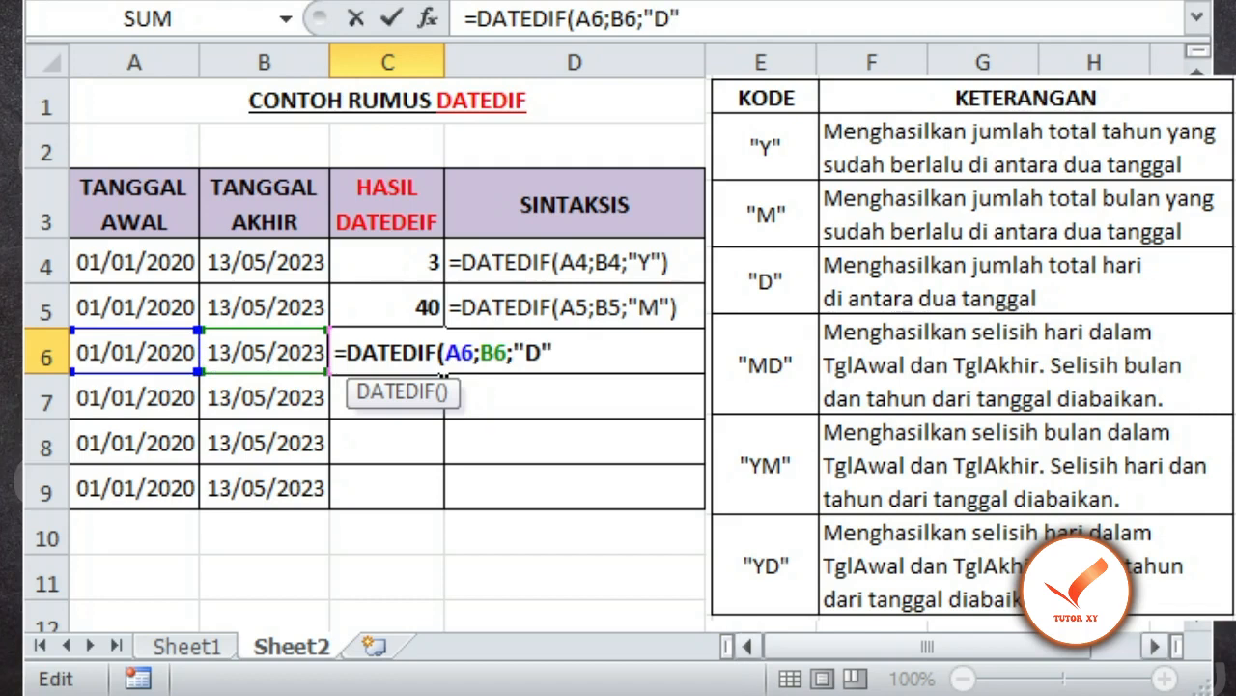
pyautogui.write(')')
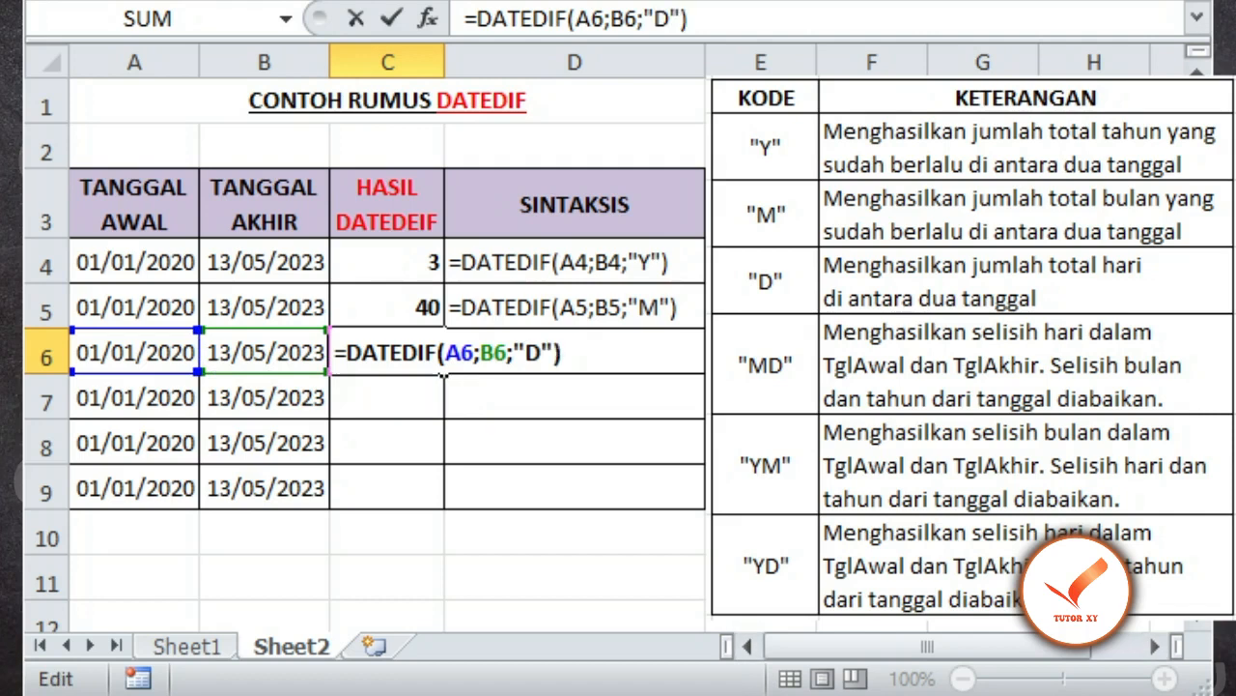
pyautogui.press('Return')
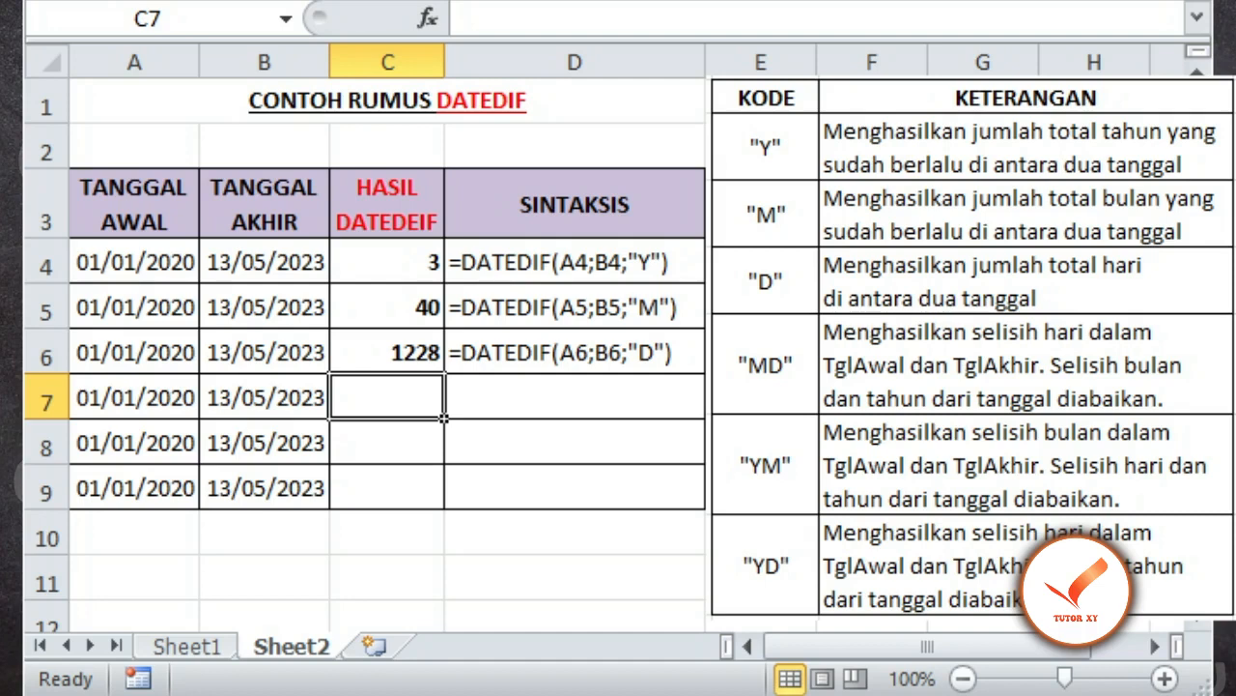
# Step: Enter =DATEDIF(A7;B7;"MD") in cell C7 to calculate the day difference ignoring months and years
pyautogui.write('=DATEDIF')
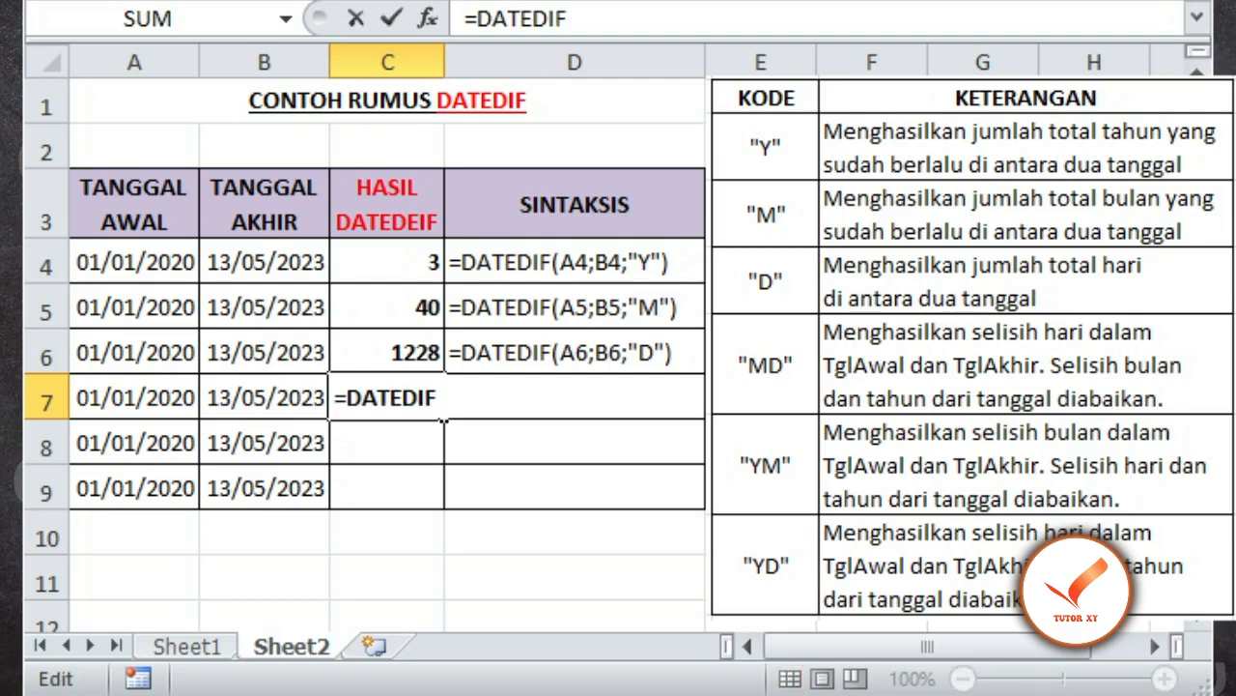
pyautogui.write('(')
pyautogui.press('Left')
pyautogui.press('Left')
pyautogui.write(';')
pyautogui.press('Left')
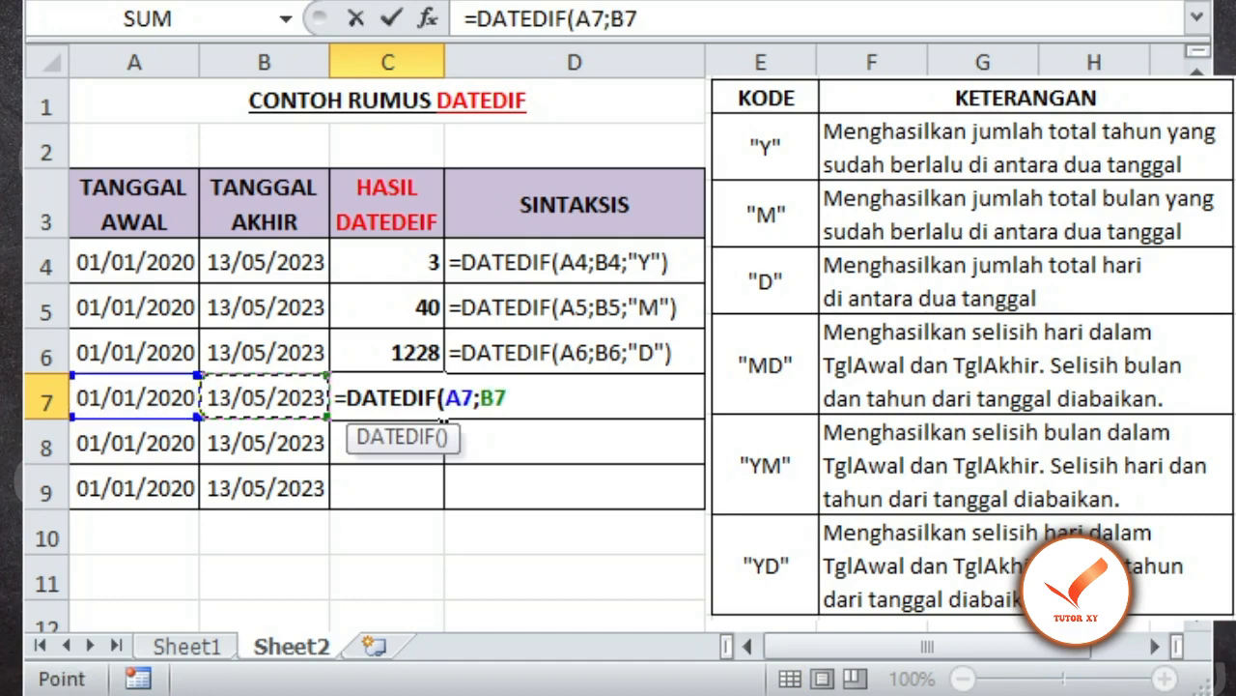
pyautogui.write(';')
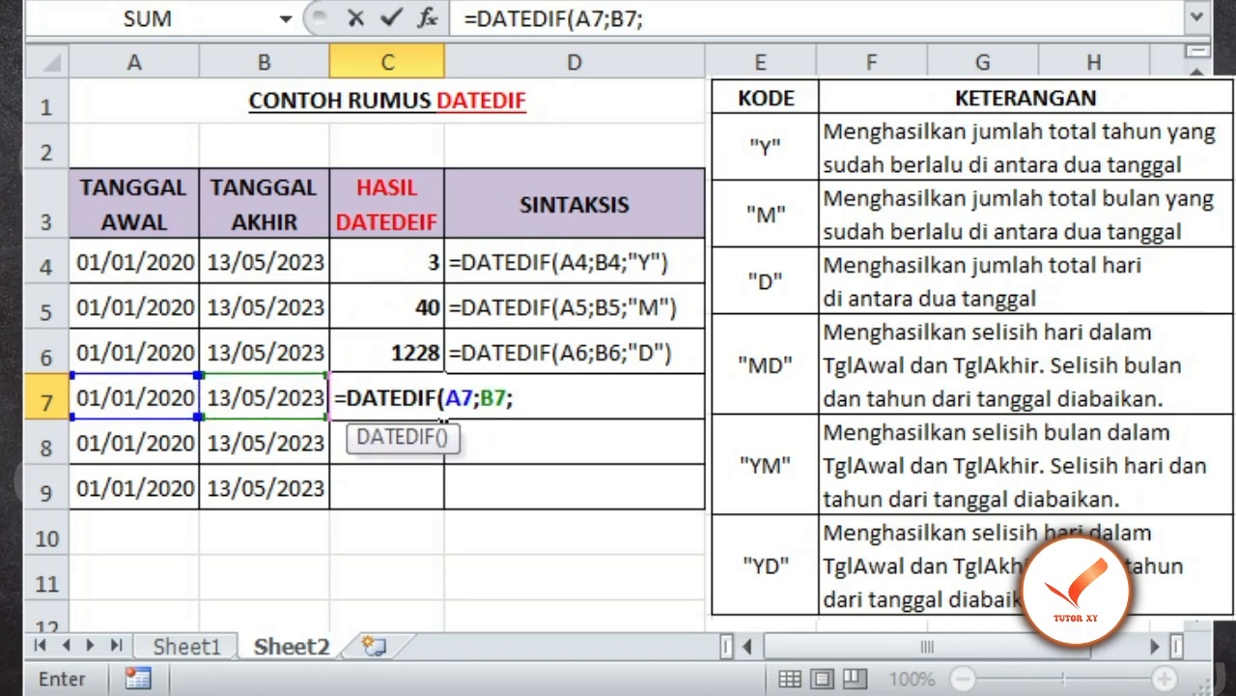
pyautogui.write('"MD")')
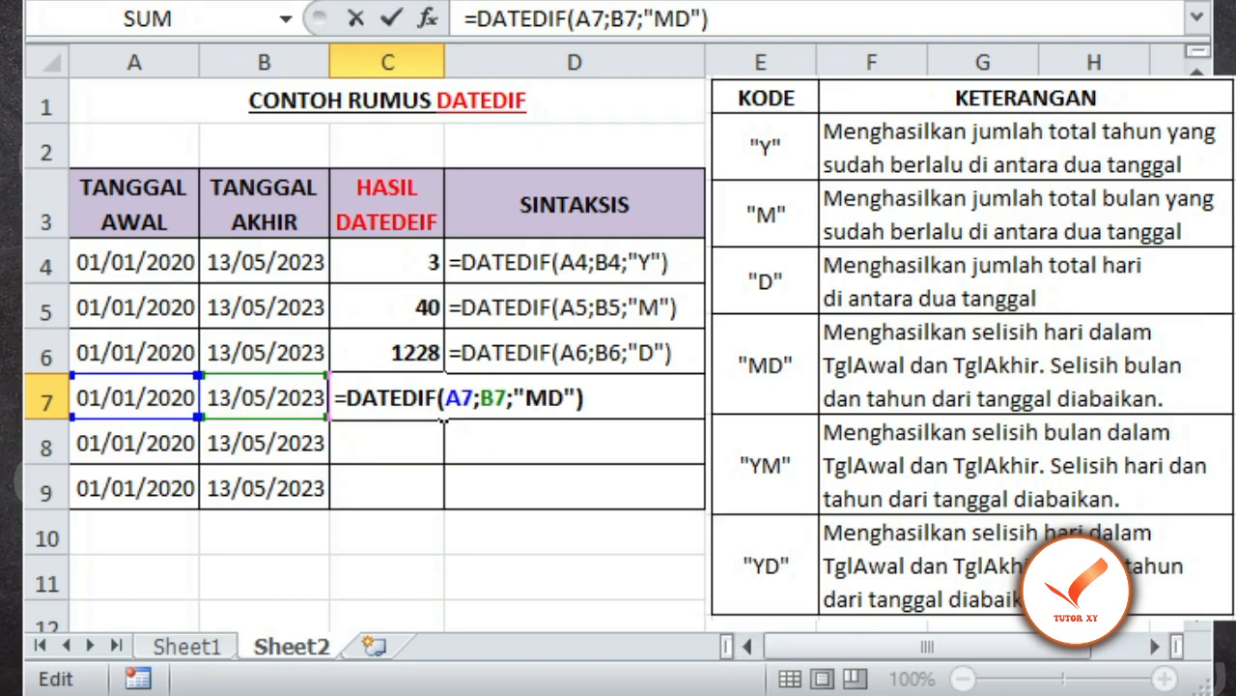
pyautogui.press('Return')
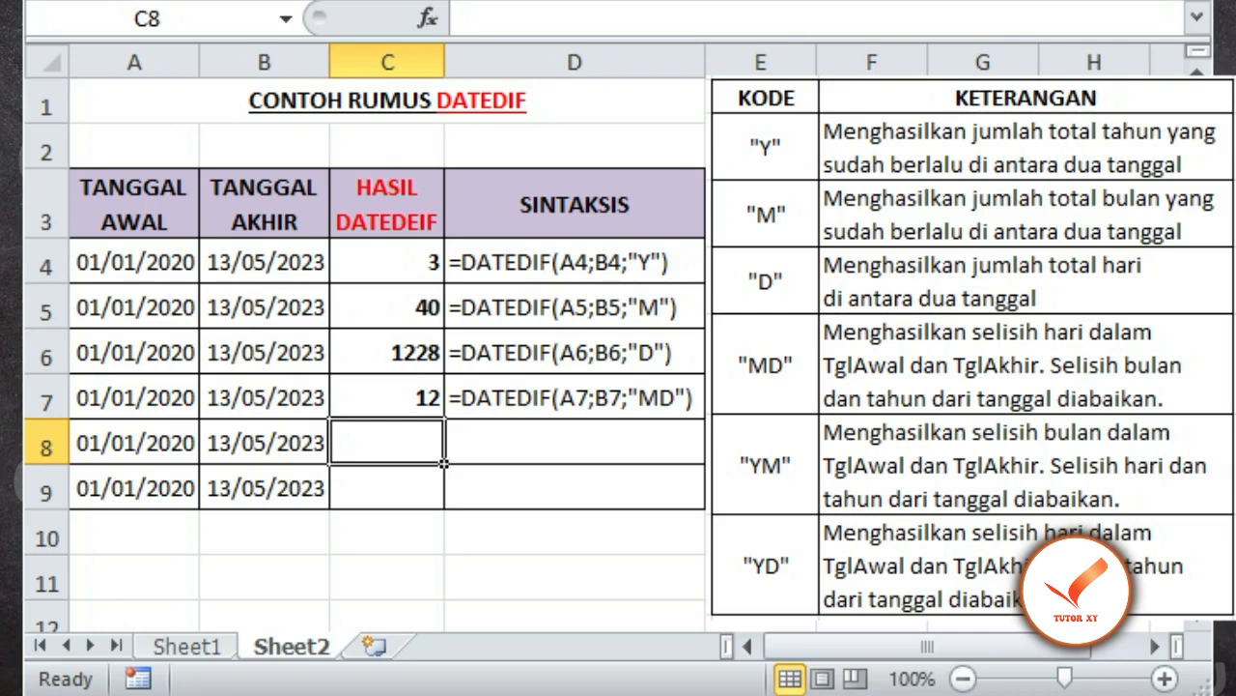
# Step: Enter =DATEDIF(A8;B8;"YM") in cell C8 to calculate the month difference ignoring days and years
pyautogui.write('=')
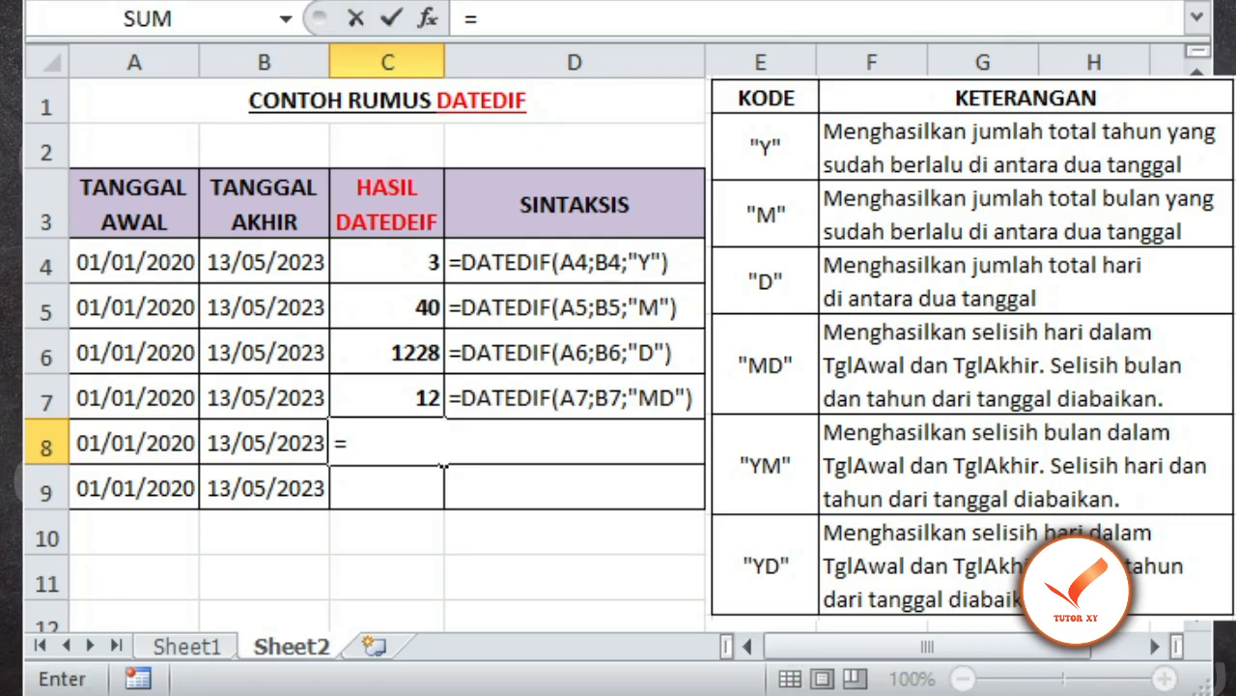
pyautogui.write('DATEDIF')
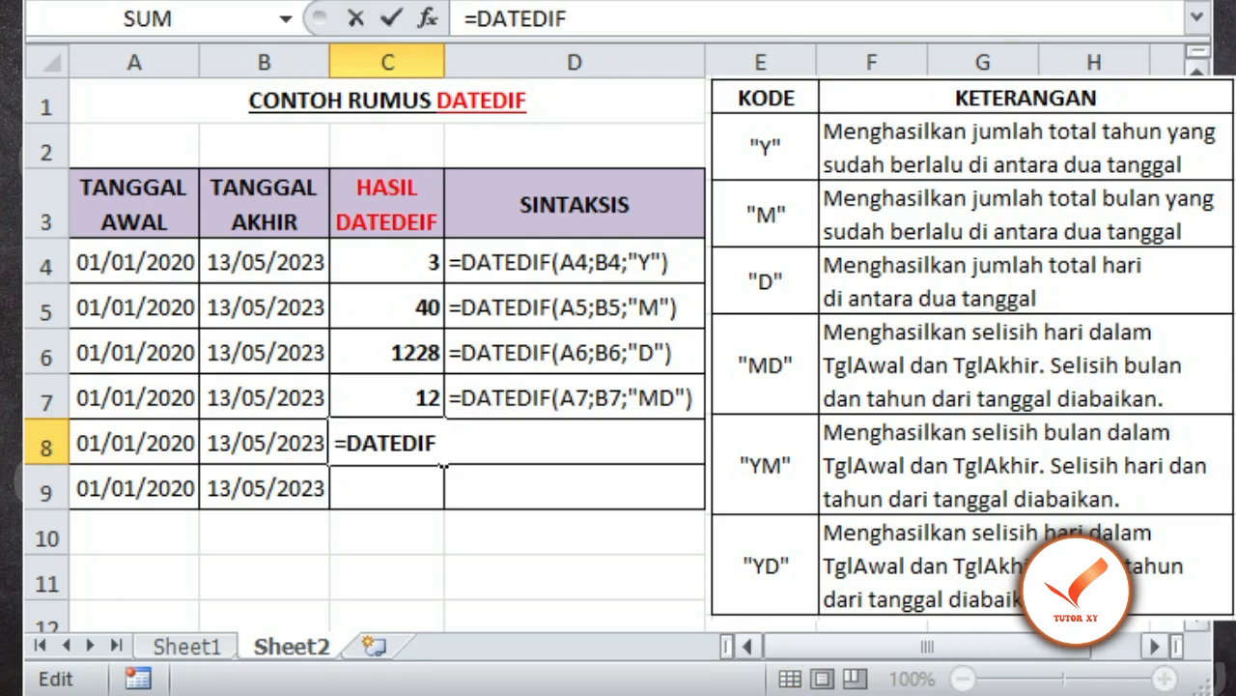
pyautogui.write('(')
pyautogui.click(135, 443)
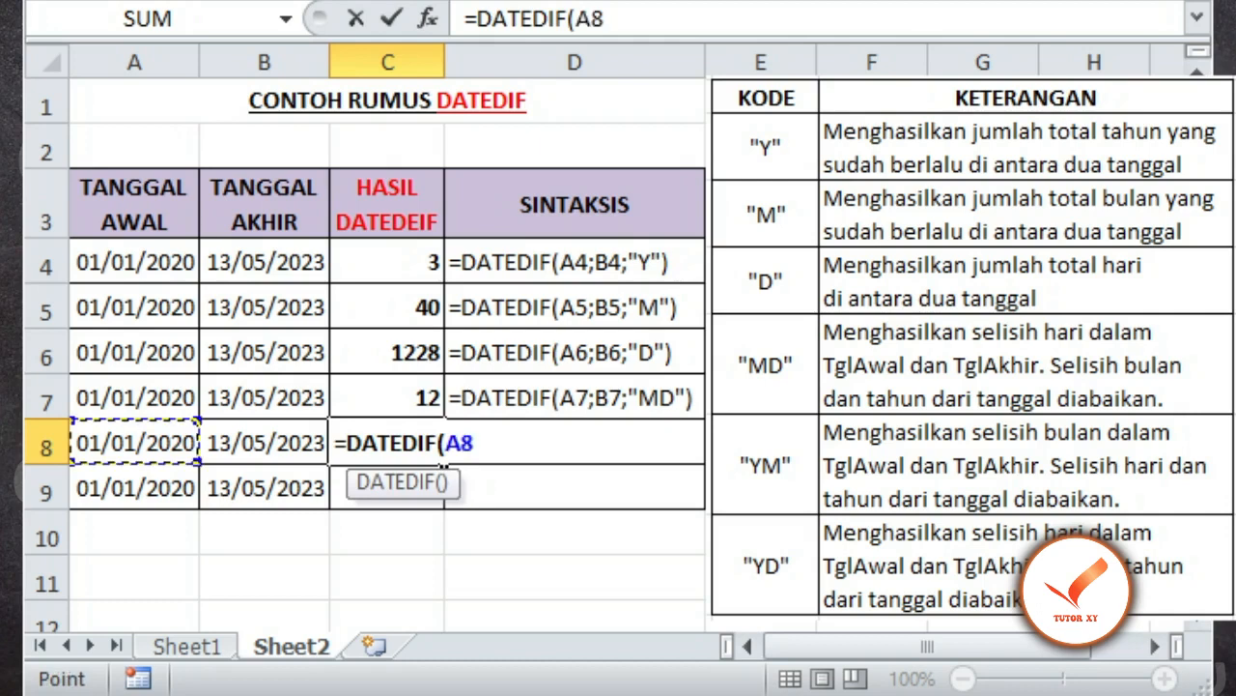
pyautogui.write(';')
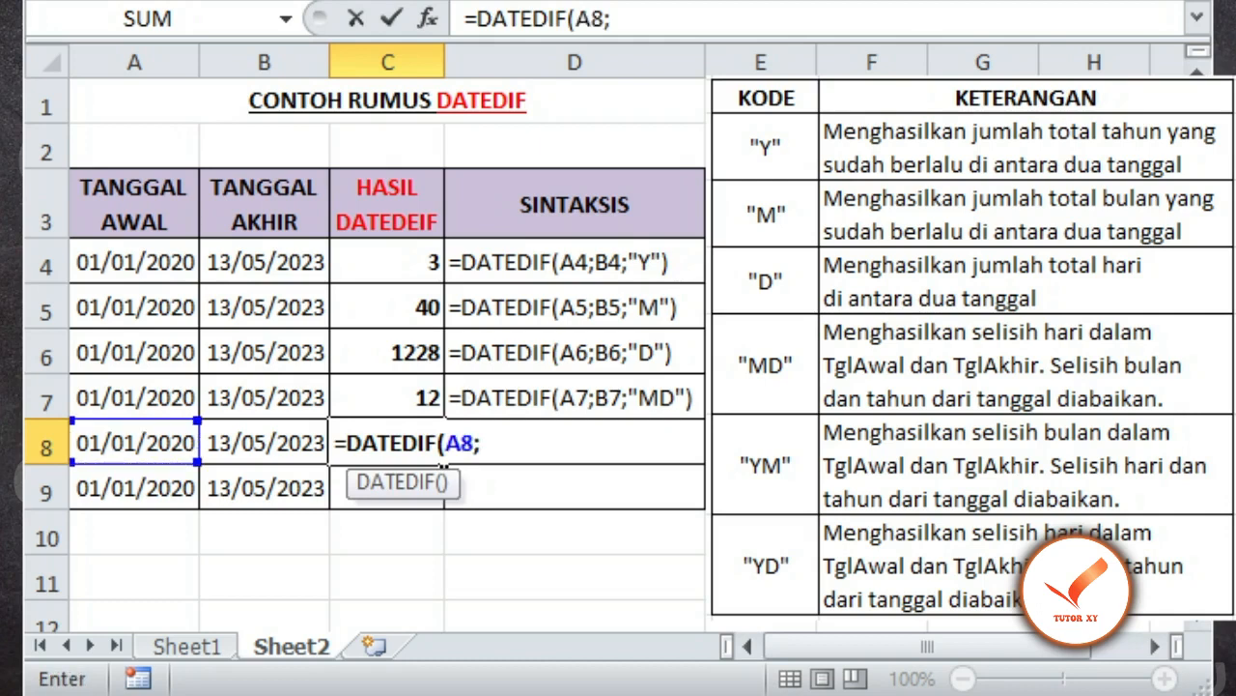
pyautogui.press('Left')
pyautogui.write(';')
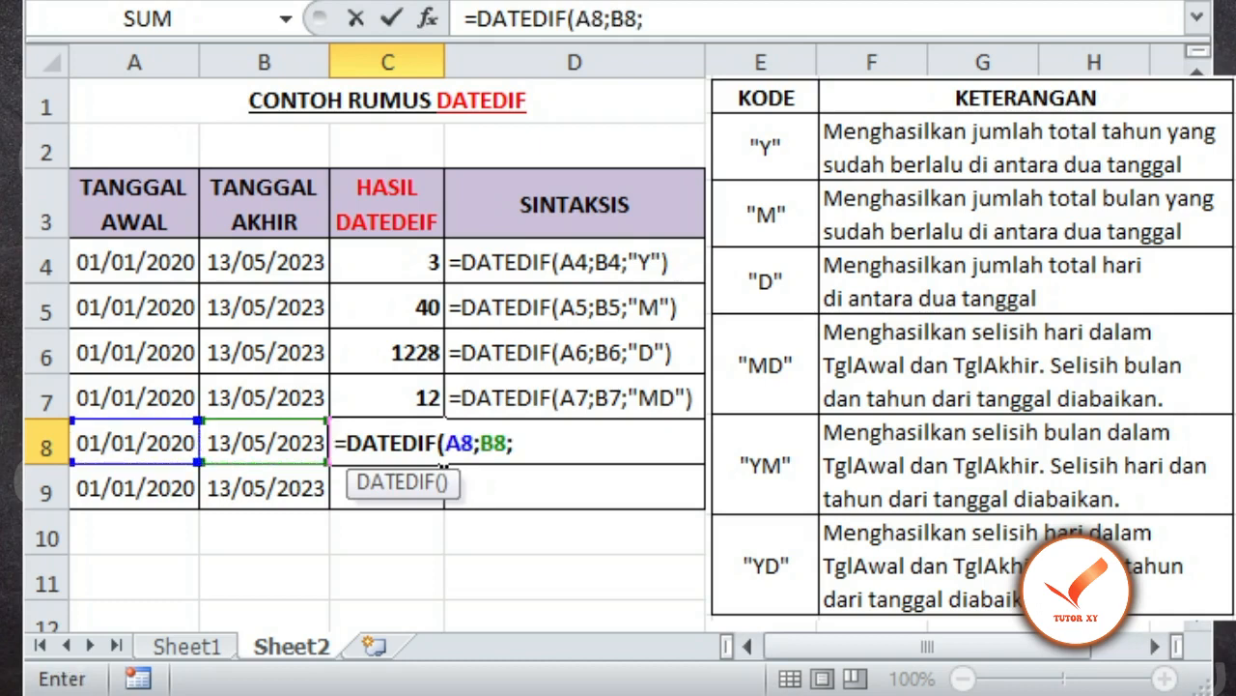
pyautogui.write('"')
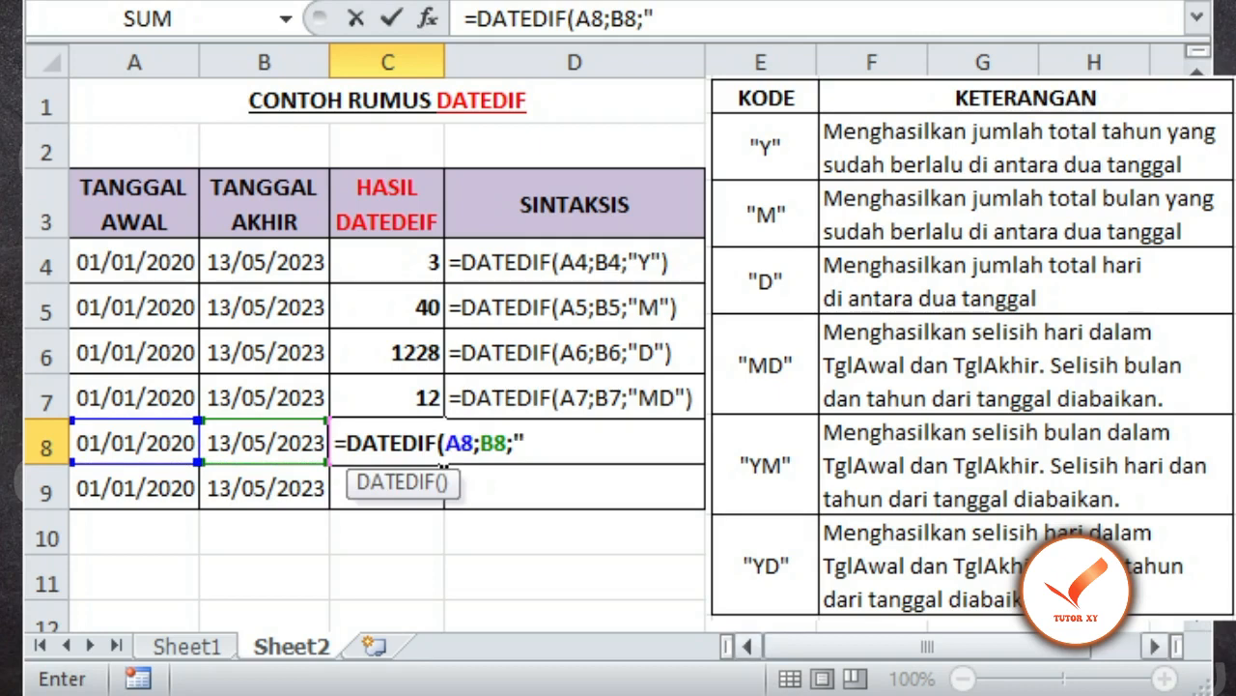
pyautogui.write('YM"')
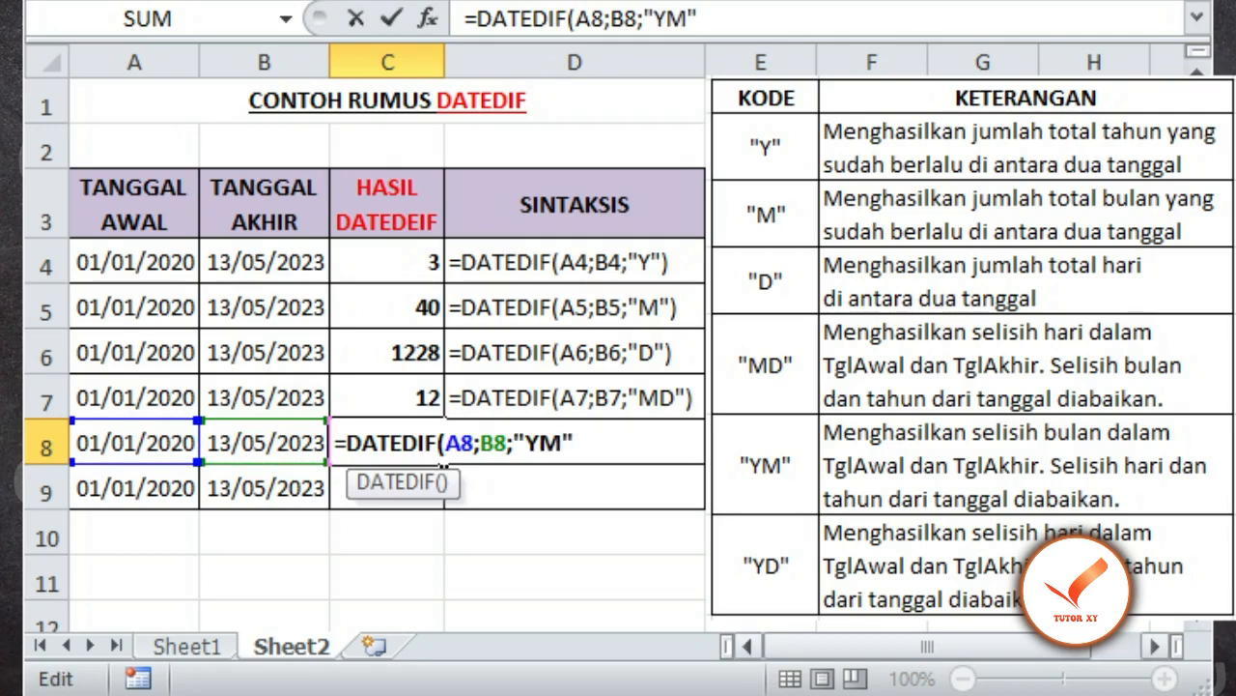
pyautogui.write(')')
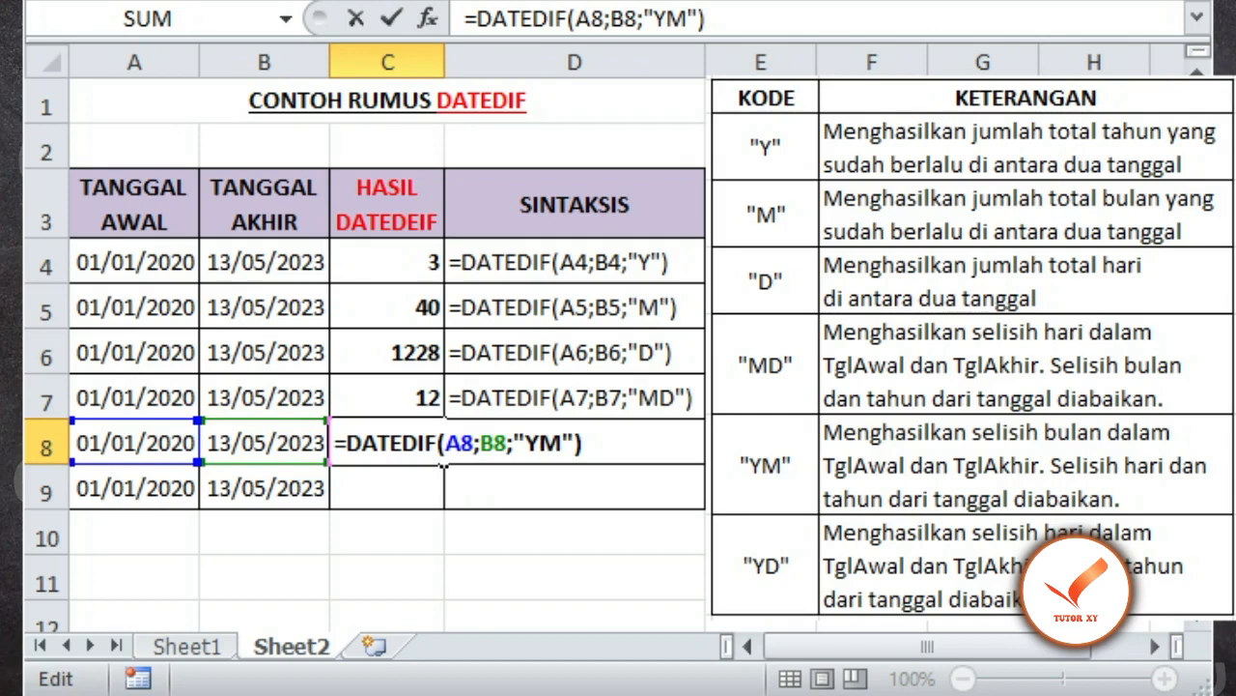
pyautogui.press('Return')
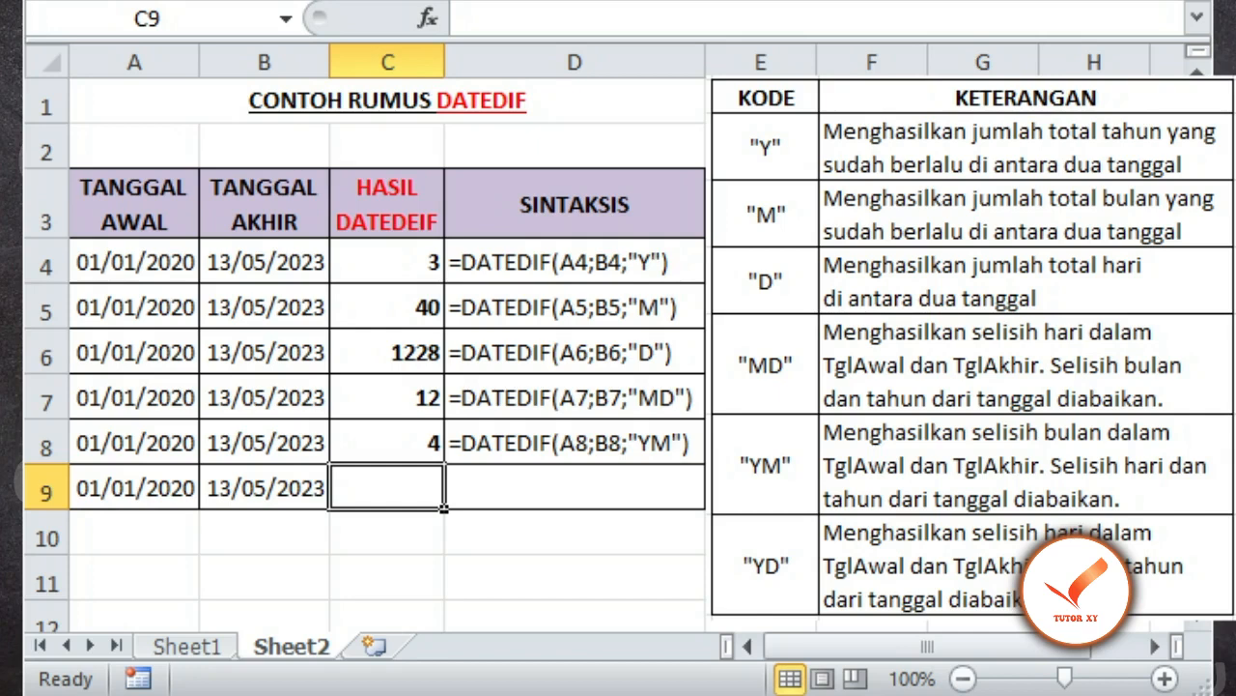
# Step: Enter =DATEDIF(A9;B9;"YD") in cell C9 to calculate the day difference ignoring years
pyautogui.write('=')
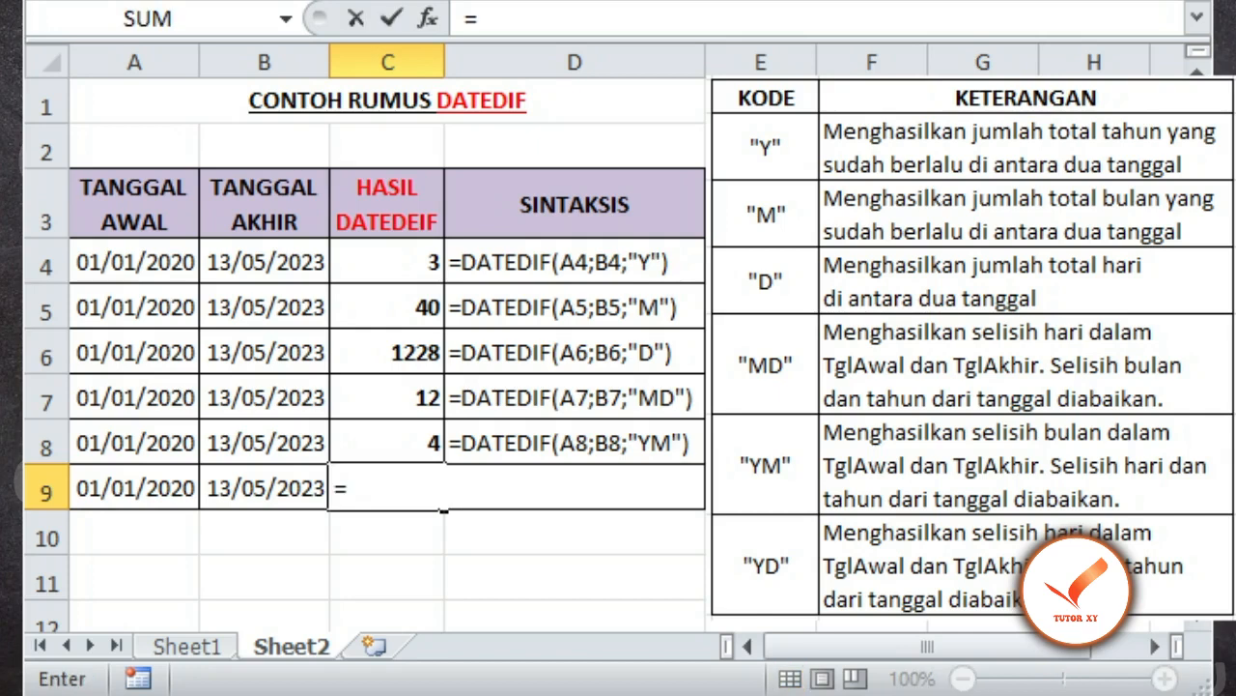
pyautogui.write('DATEDIF(')
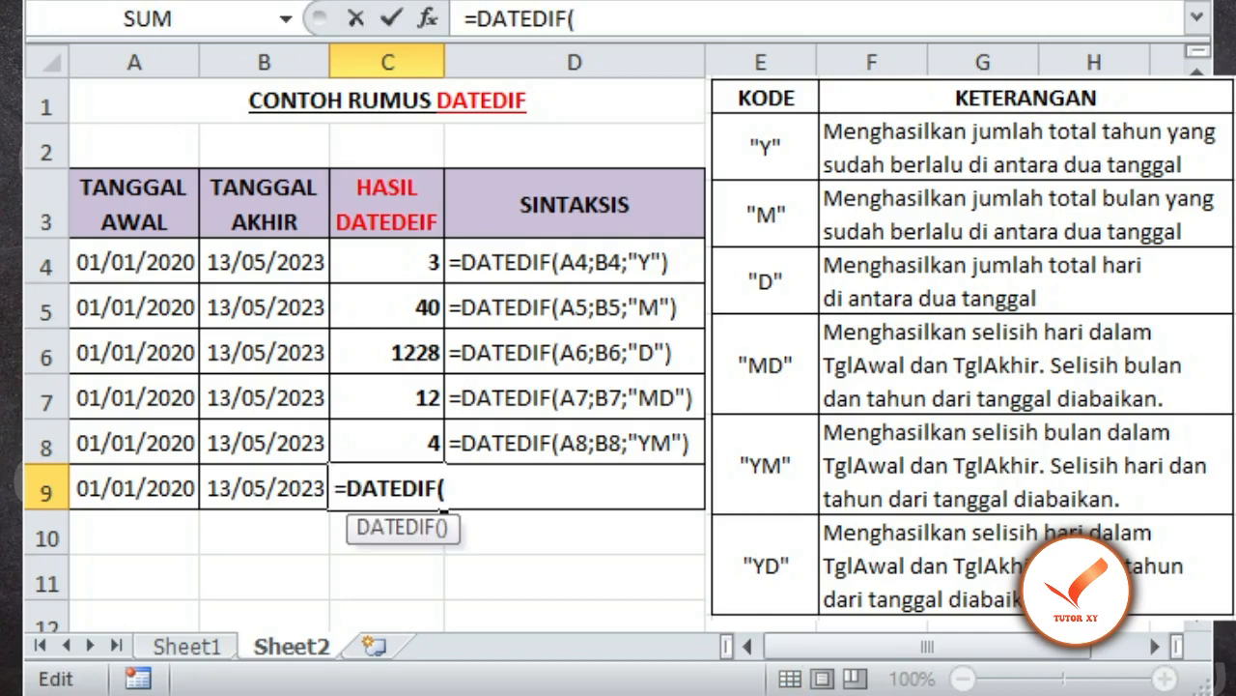
pyautogui.click(135, 488)
pyautogui.write(';')
pyautogui.click(264, 487)
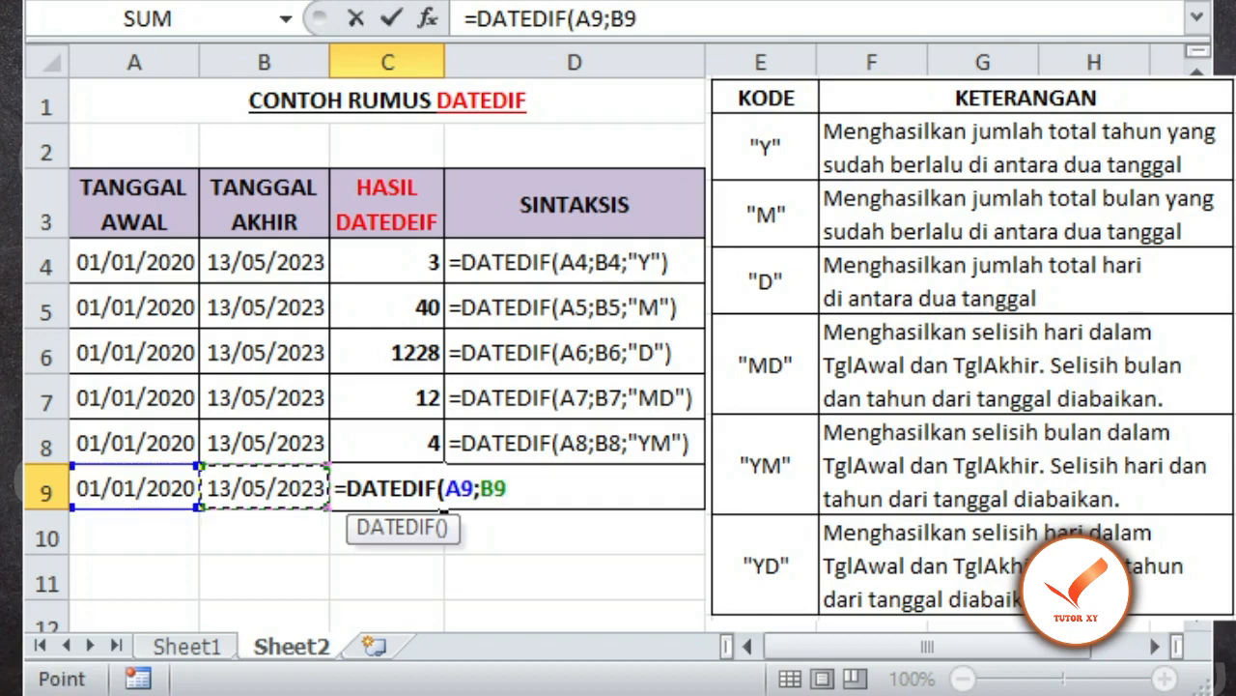
pyautogui.write(';')
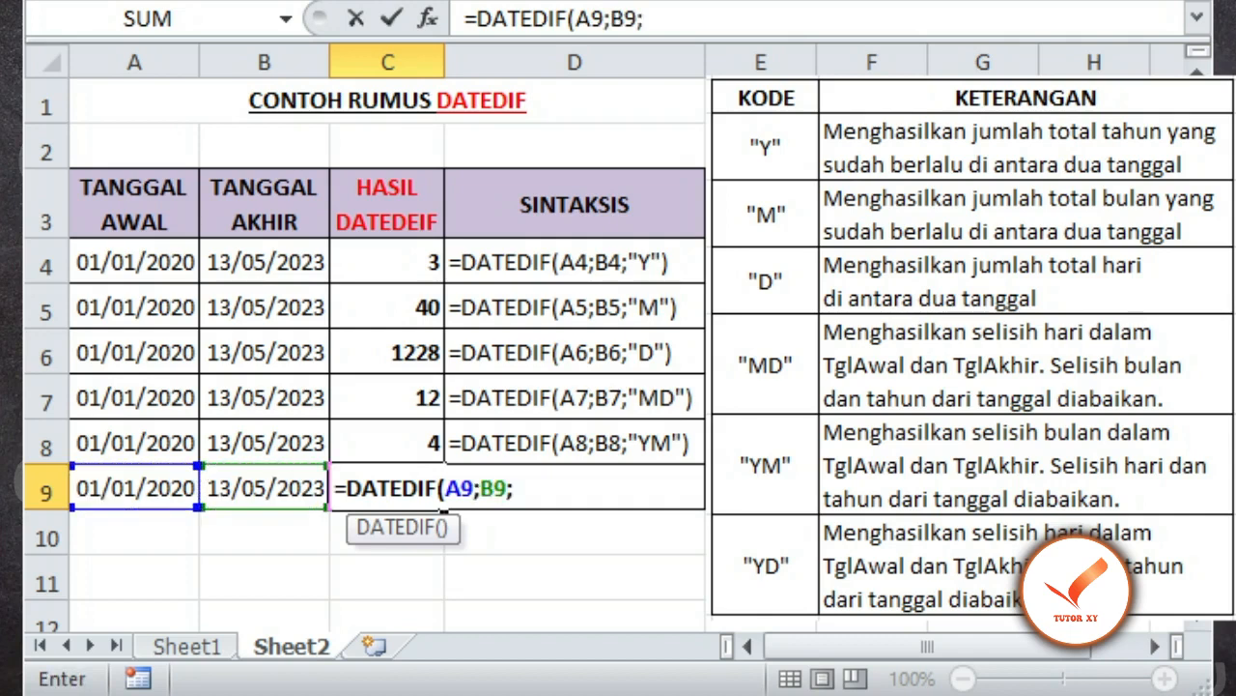
pyautogui.write('"YD')
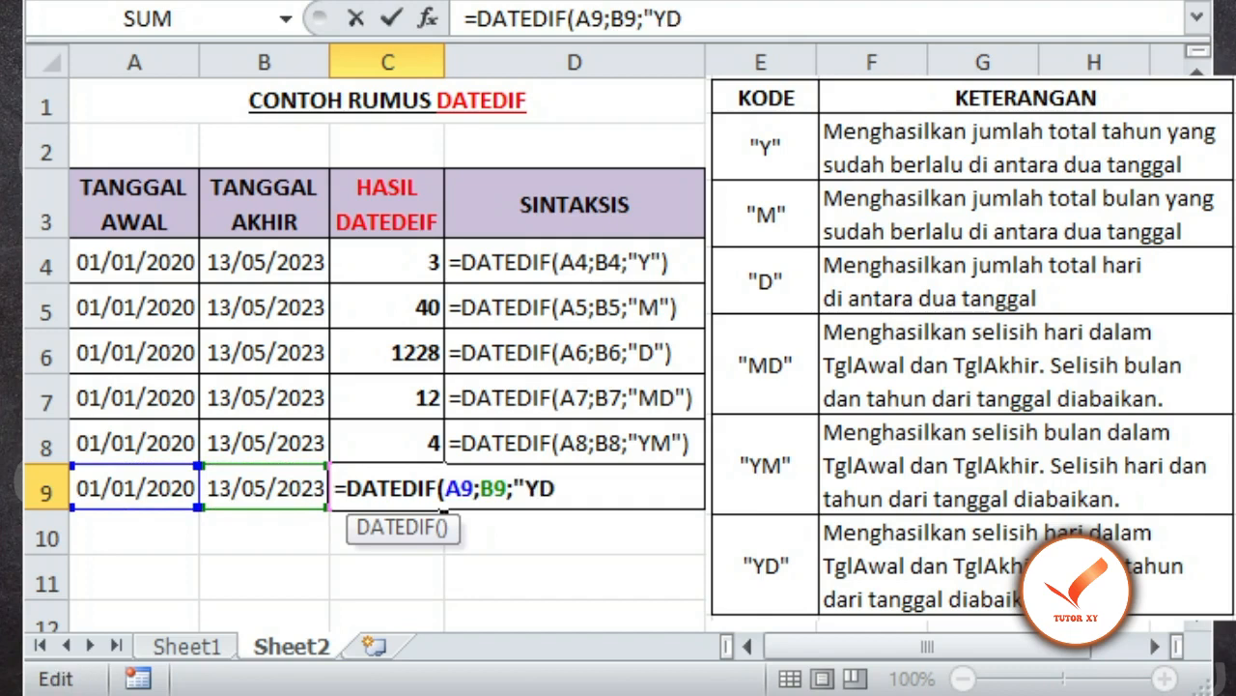
pyautogui.write('"')
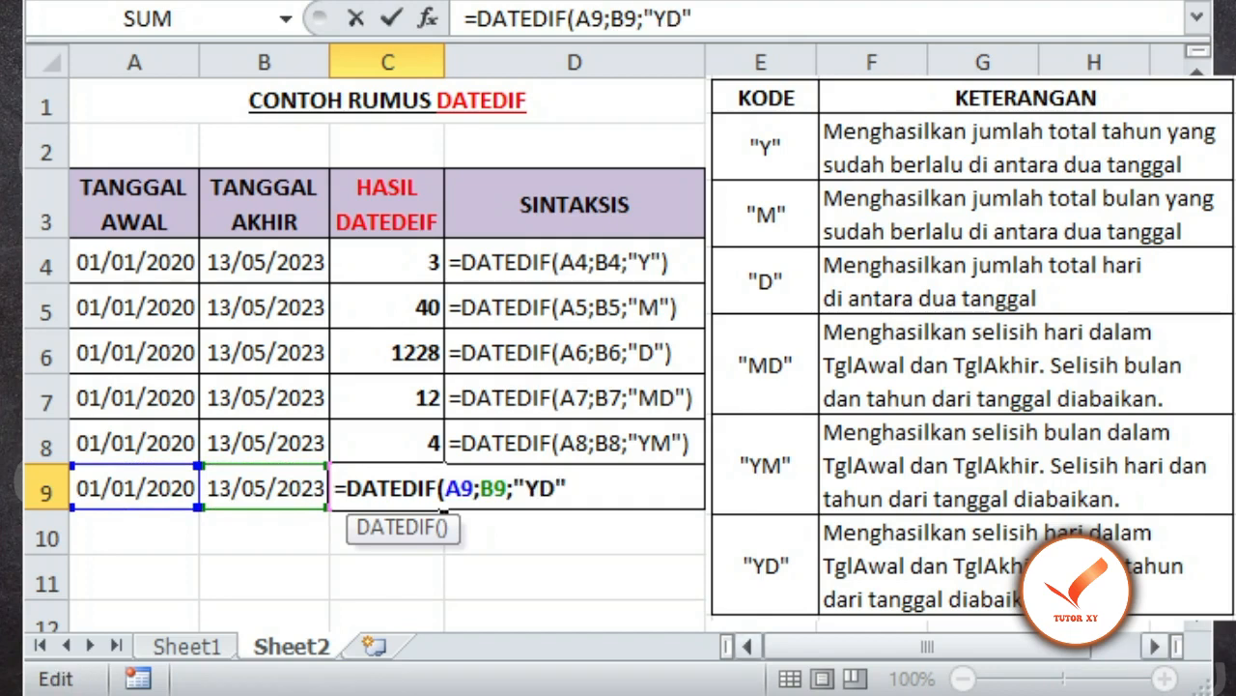
pyautogui.write(')')
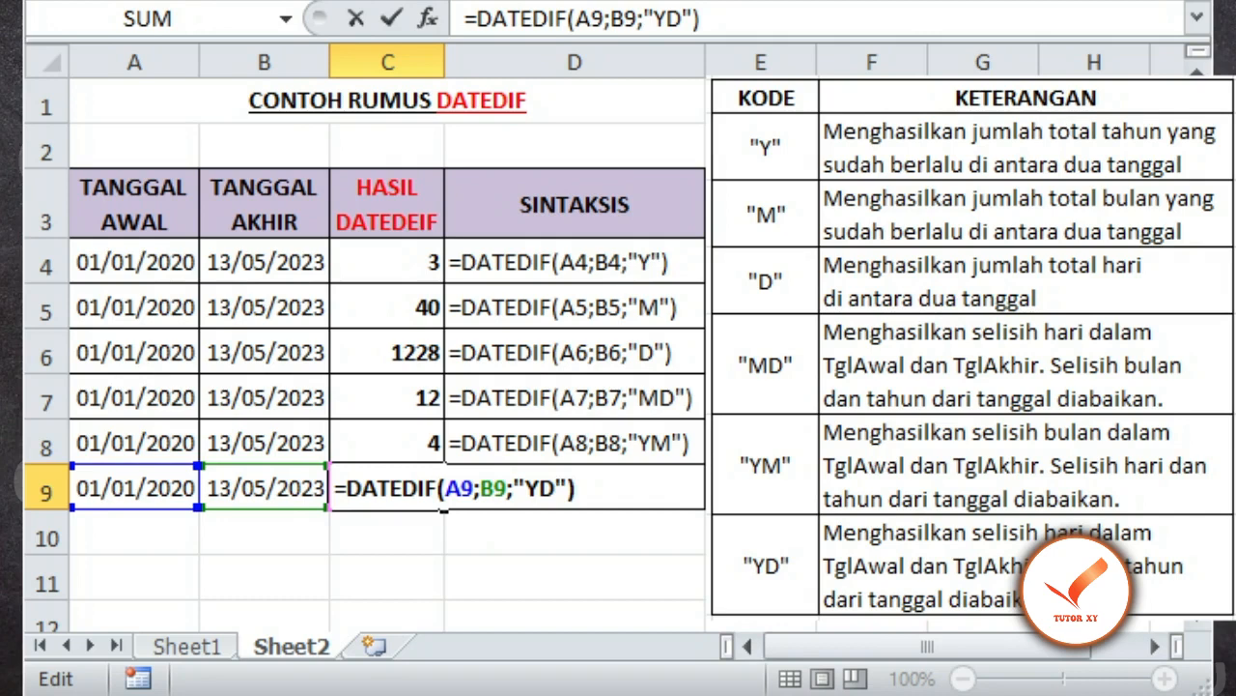
pyautogui.press('Return')
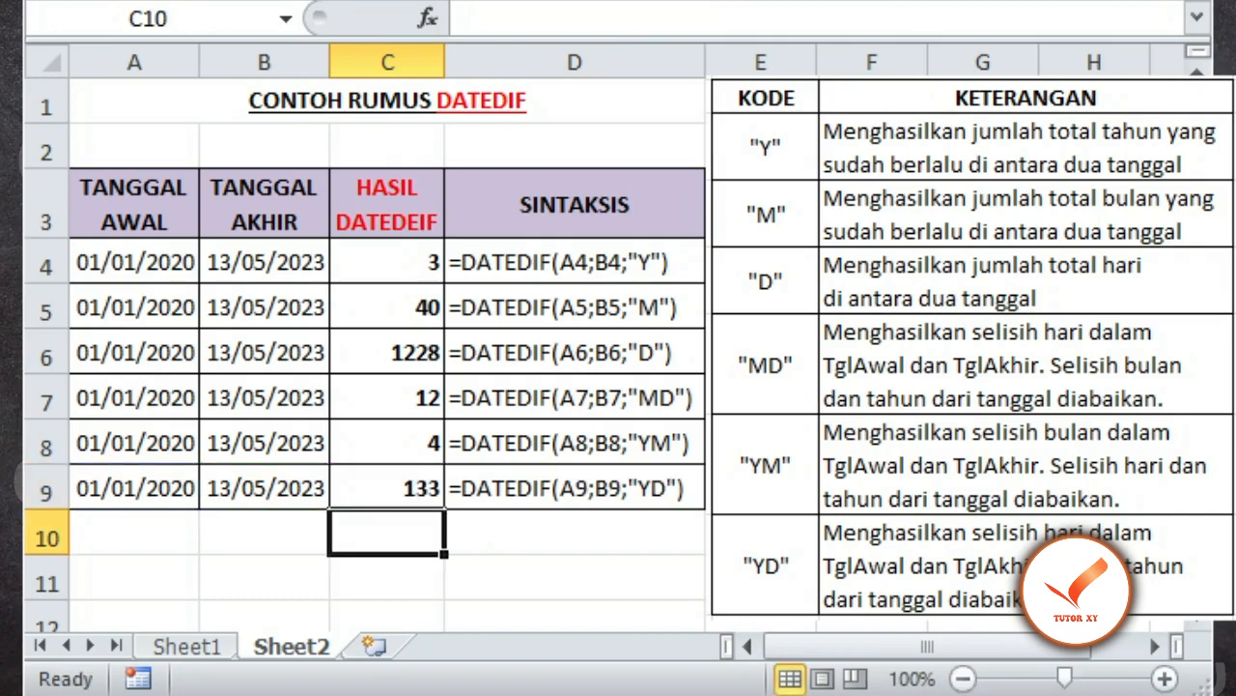